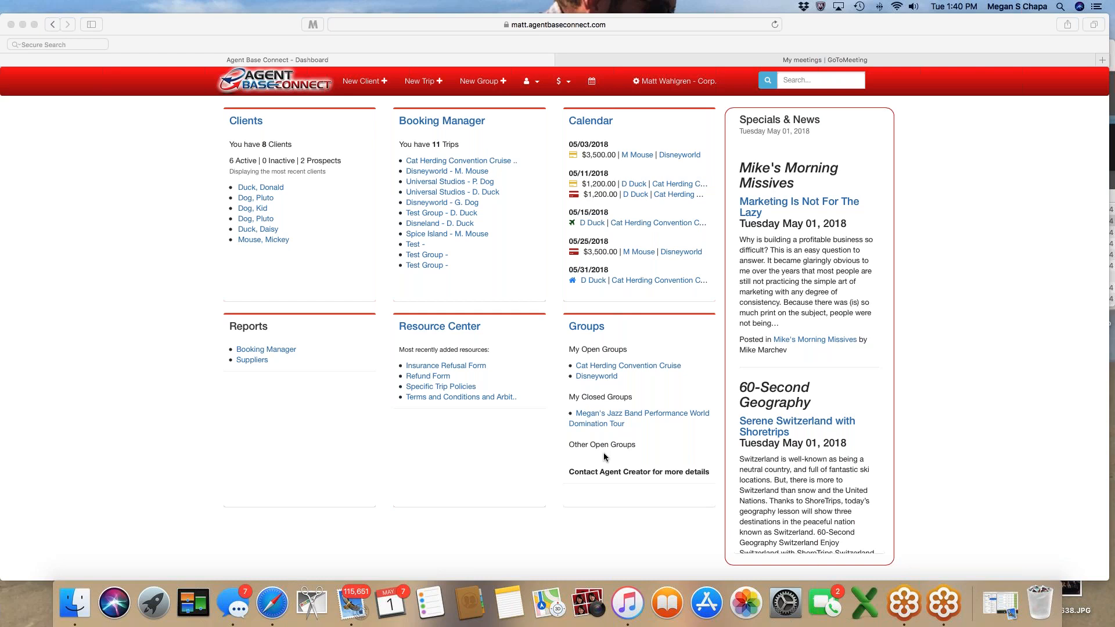
# Open the groups list and examine the blank new-group form, enlarging its Note field, without creating a group.
pyautogui.click(588, 326)
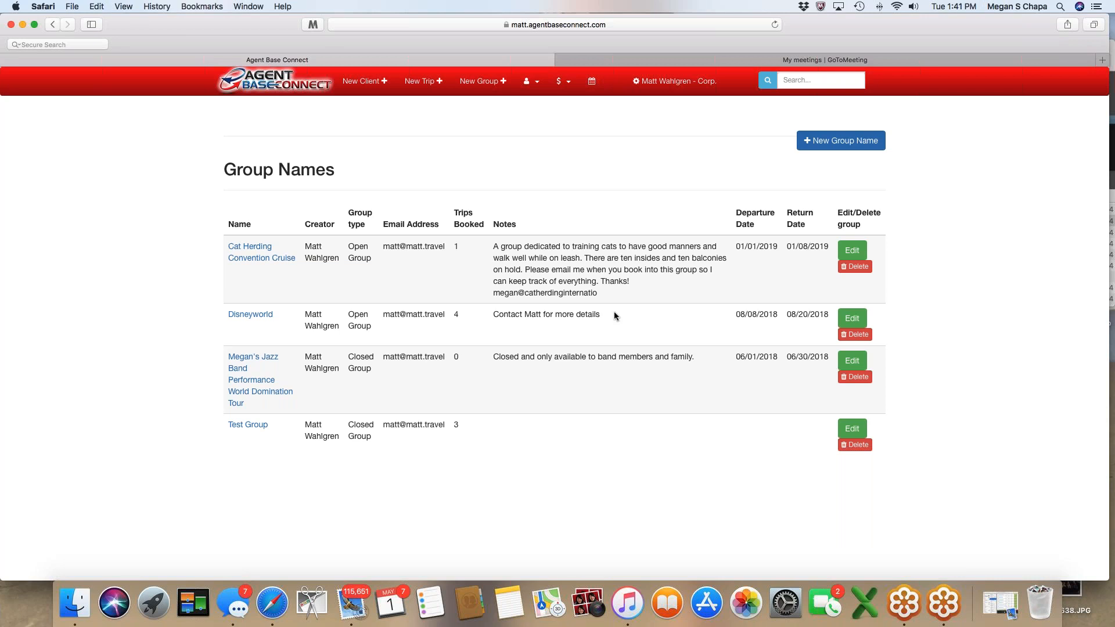
pyautogui.click(843, 141)
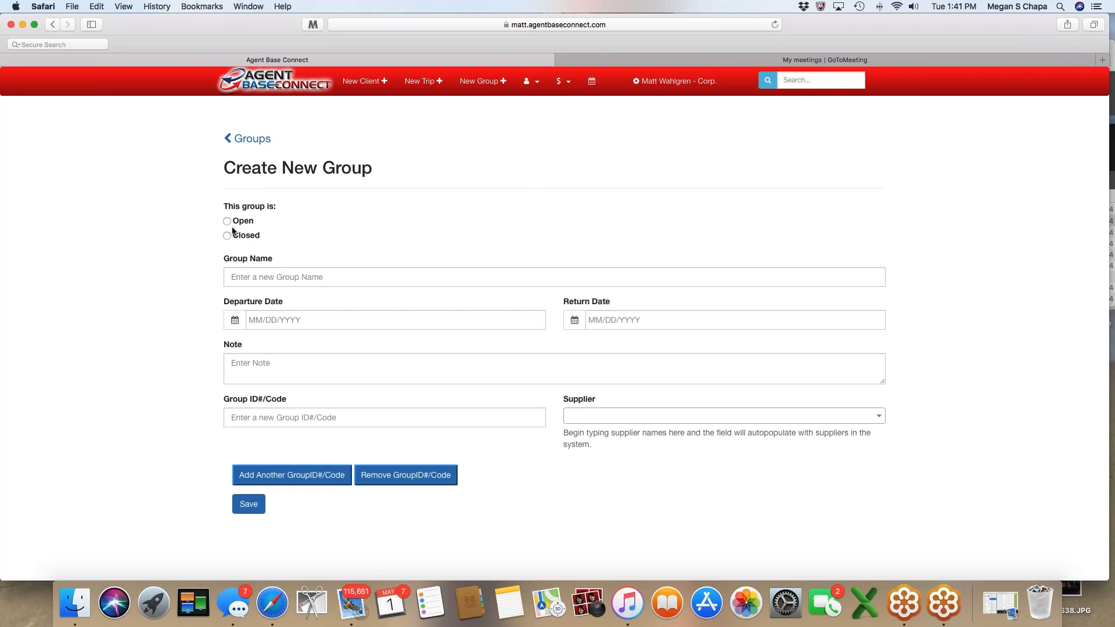
pyautogui.moveTo(227, 223)
pyautogui.moveTo(888, 385); pyautogui.dragTo(895, 456)
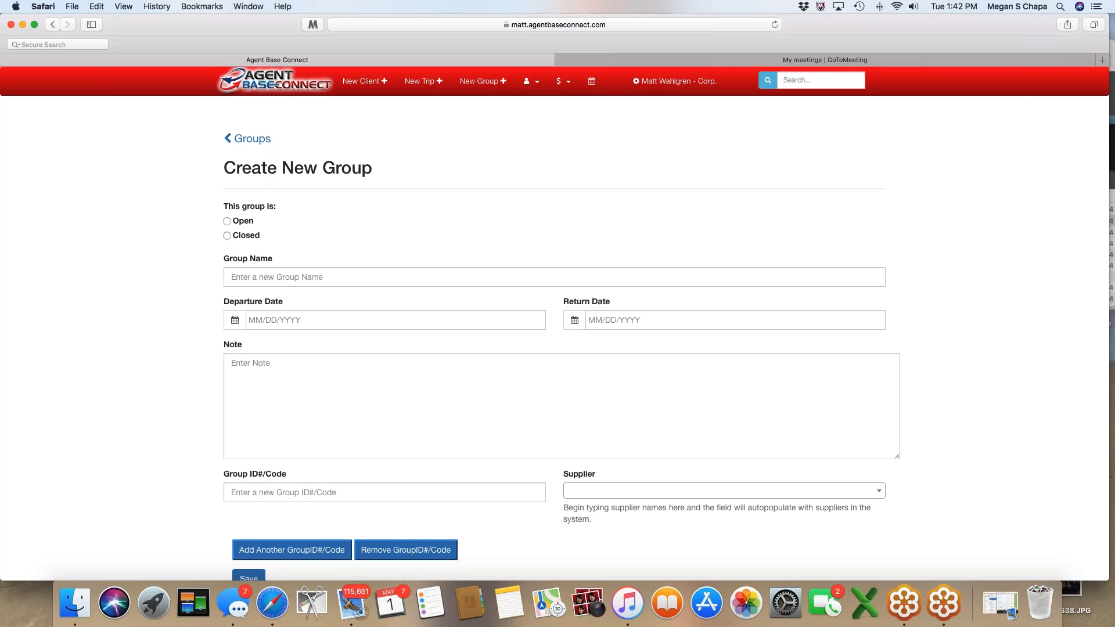
pyautogui.scroll(-2, 558, 319)
pyautogui.click(247, 99)
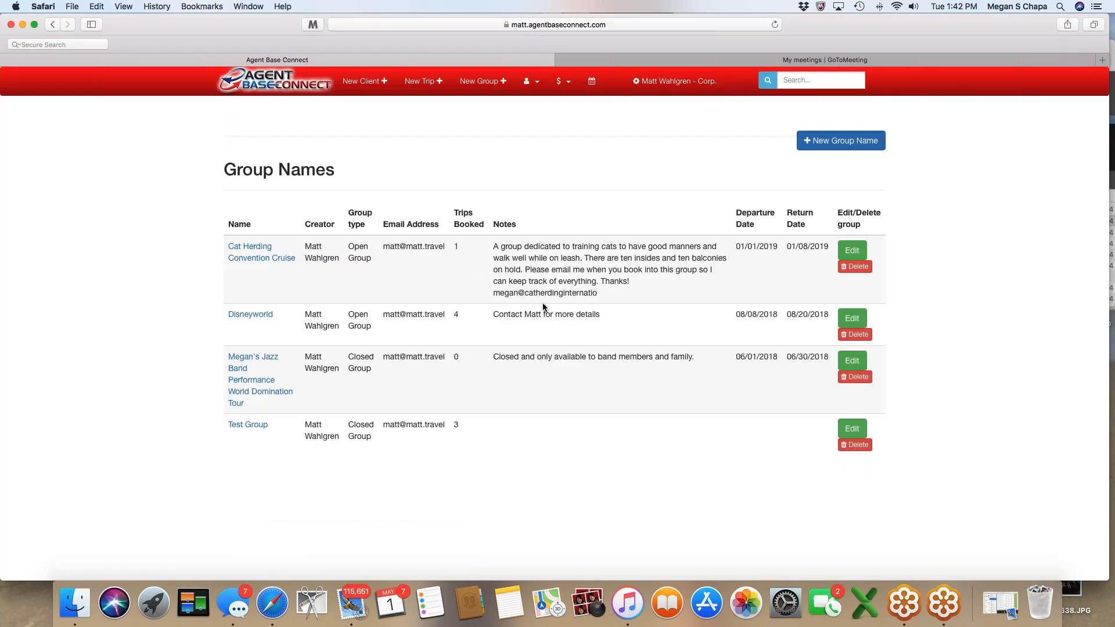
pyautogui.click(832, 141)
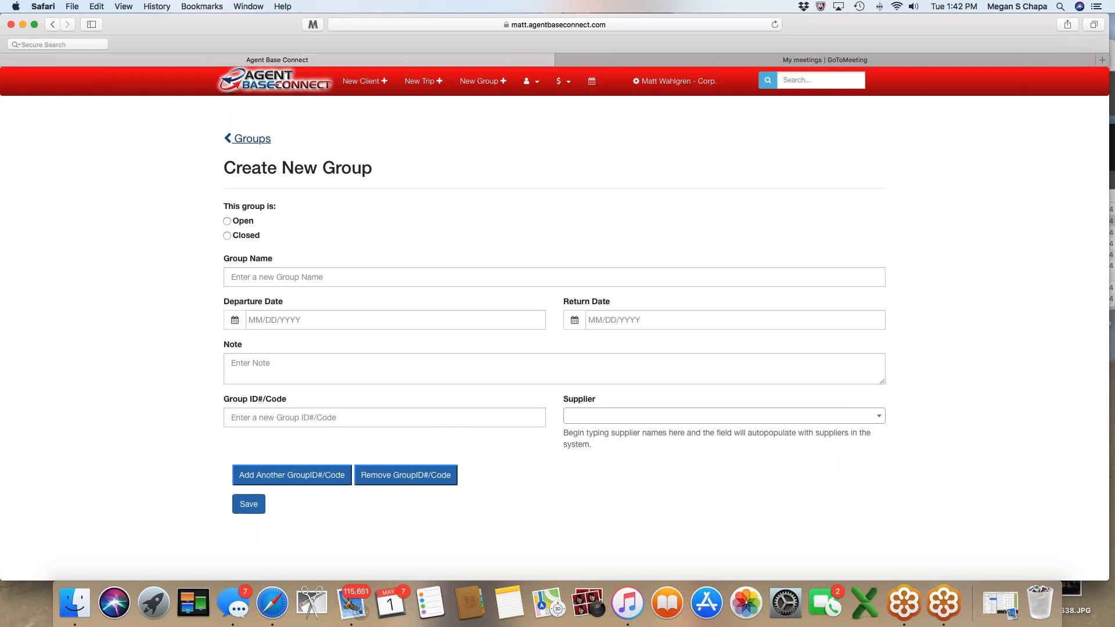
pyautogui.click(255, 140)
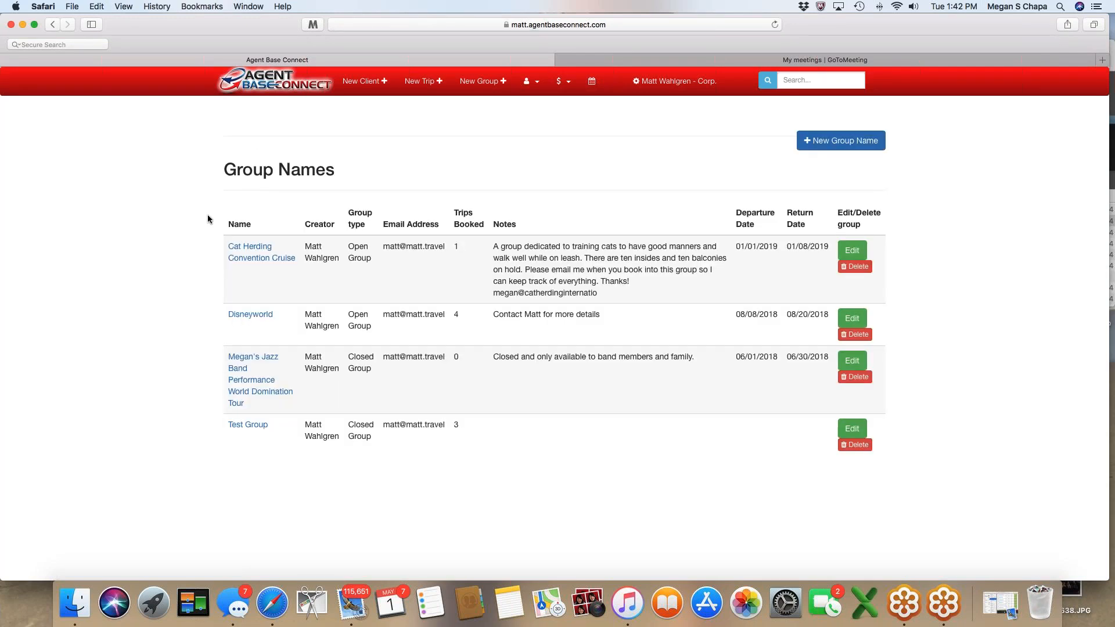
# View the booking details of the trip in the Cat Herding Convention Cruise group and return to all groups.
pyautogui.click(256, 262)
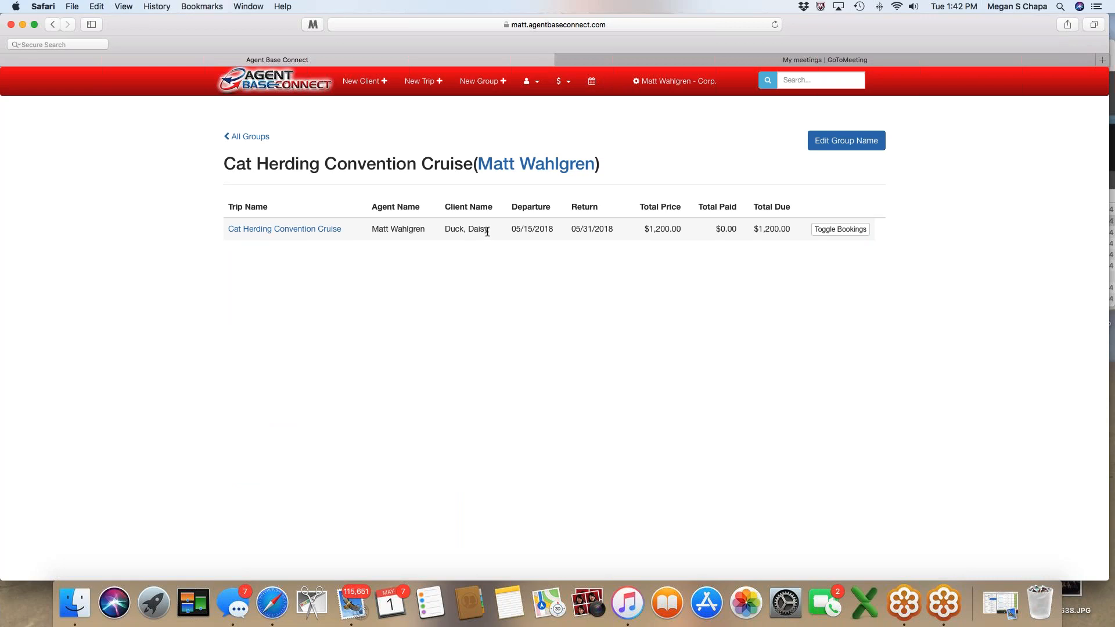
pyautogui.click(837, 231)
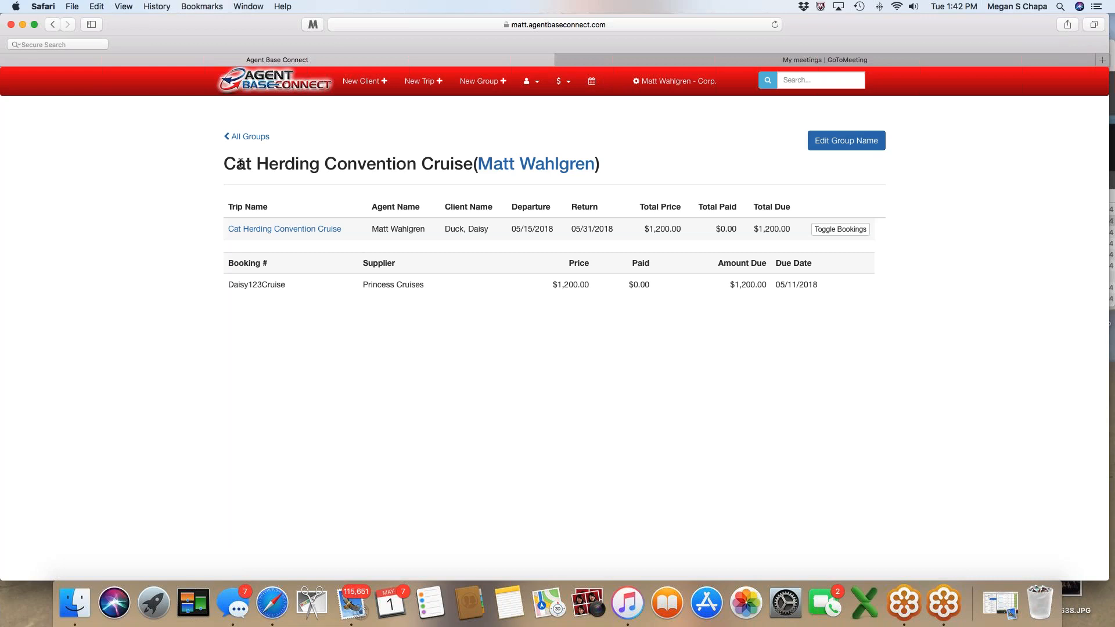
pyautogui.click(248, 137)
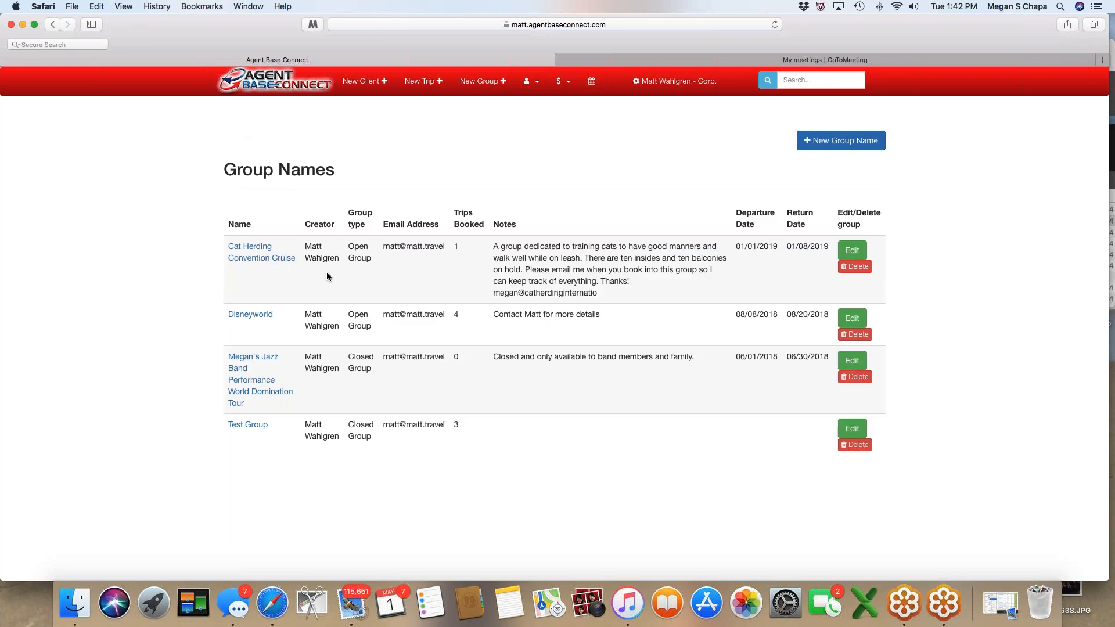
# Open the Disneyworld group, expand the booking details of all four trips, and collapse them again.
pyautogui.click(263, 316)
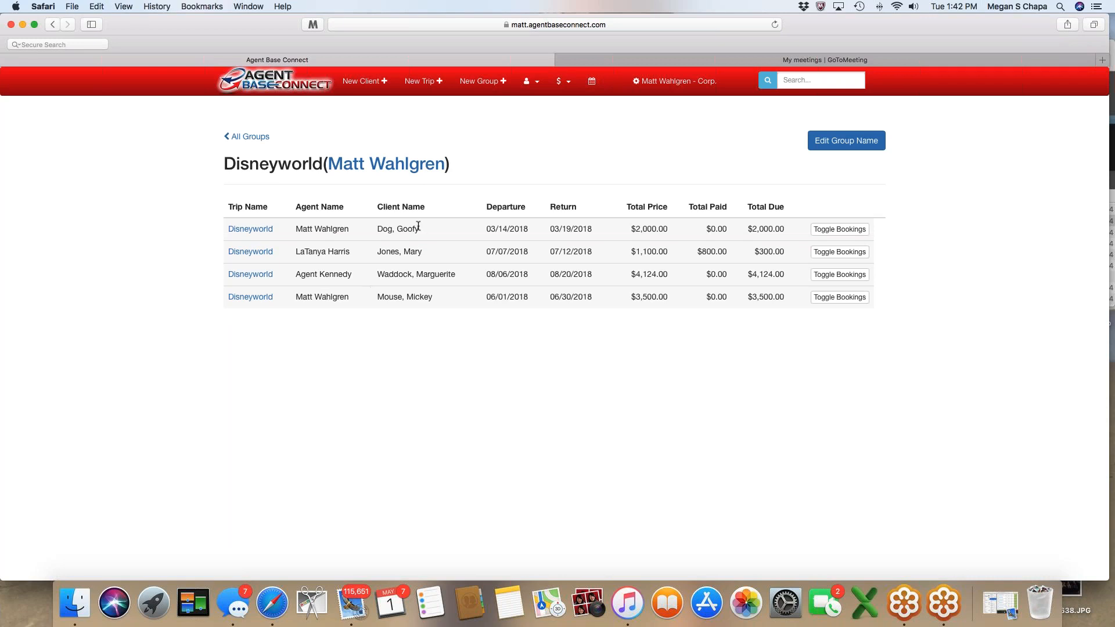
pyautogui.click(840, 231)
pyautogui.click(842, 319)
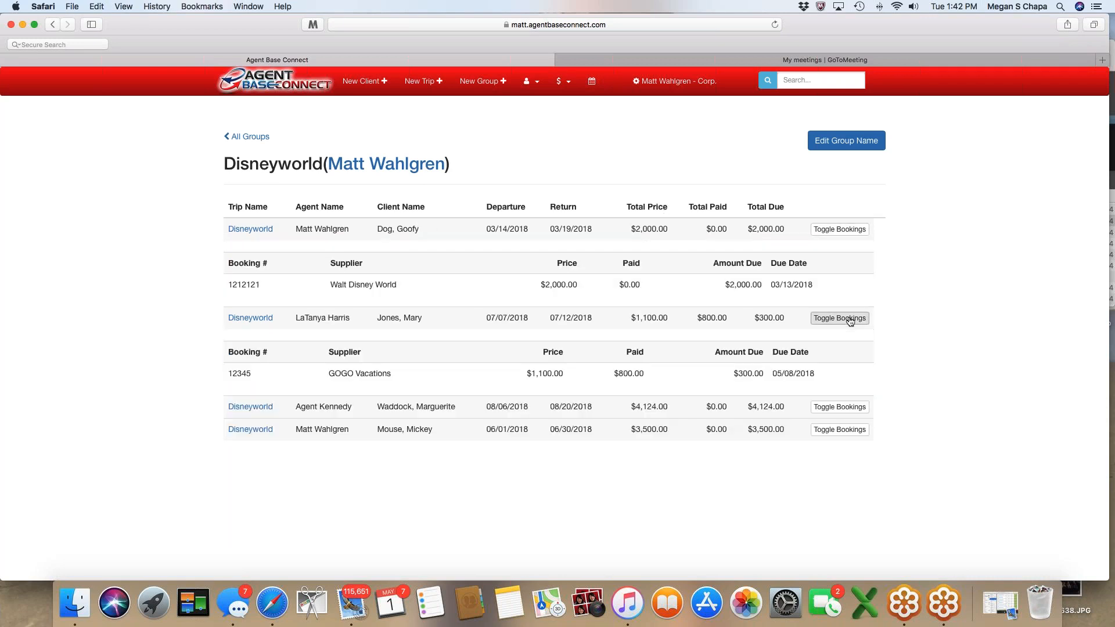
pyautogui.click(842, 408)
pyautogui.click(844, 495)
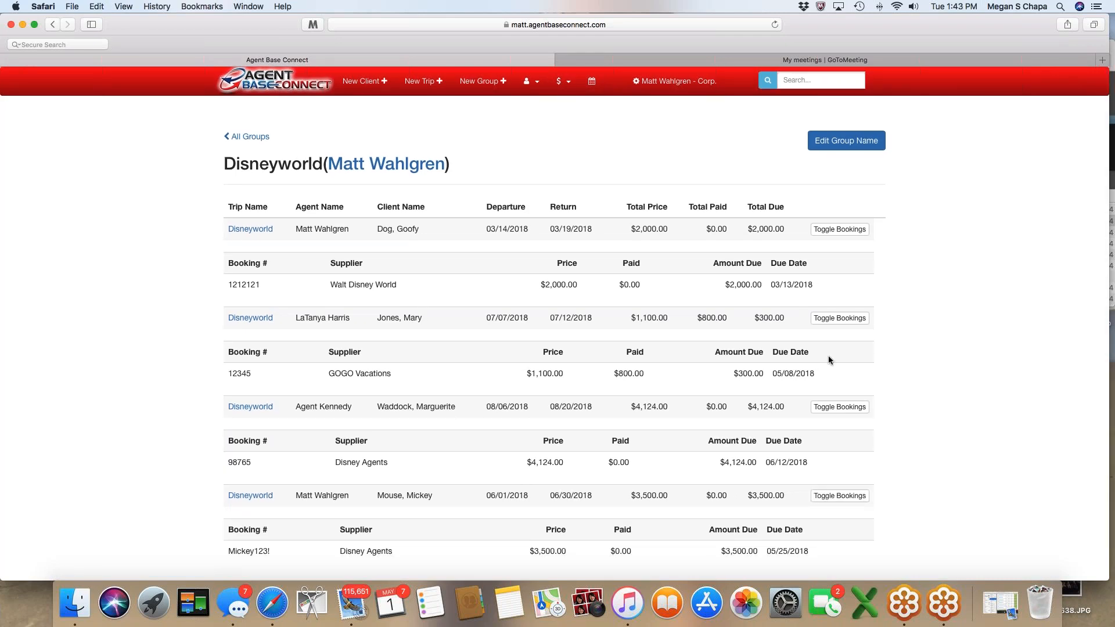
pyautogui.click(840, 229)
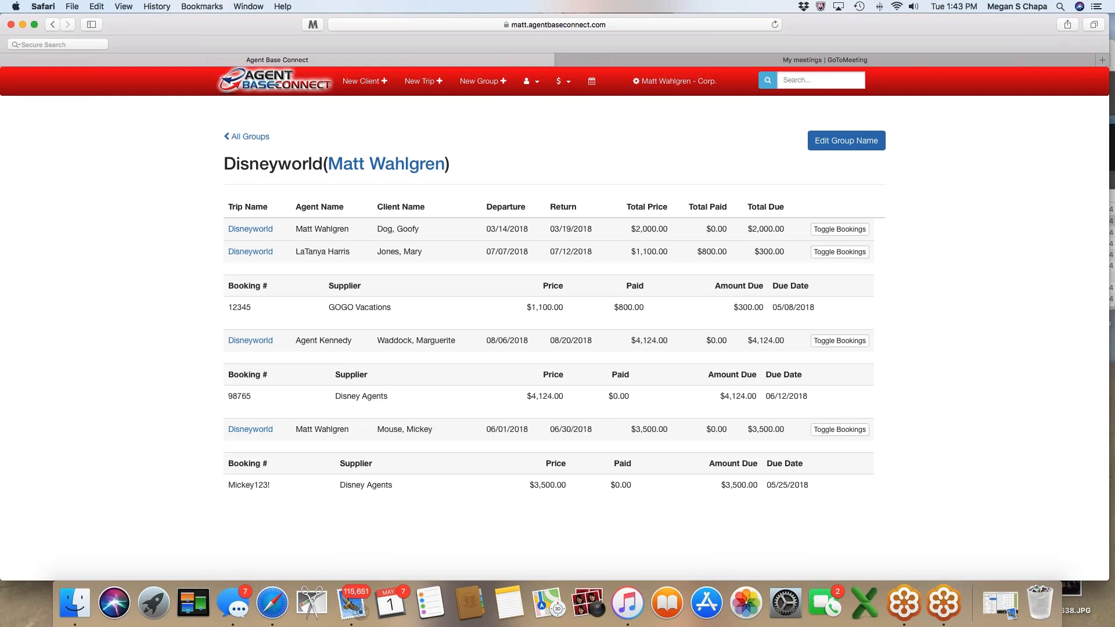
pyautogui.click(838, 253)
pyautogui.click(838, 277)
pyautogui.click(837, 302)
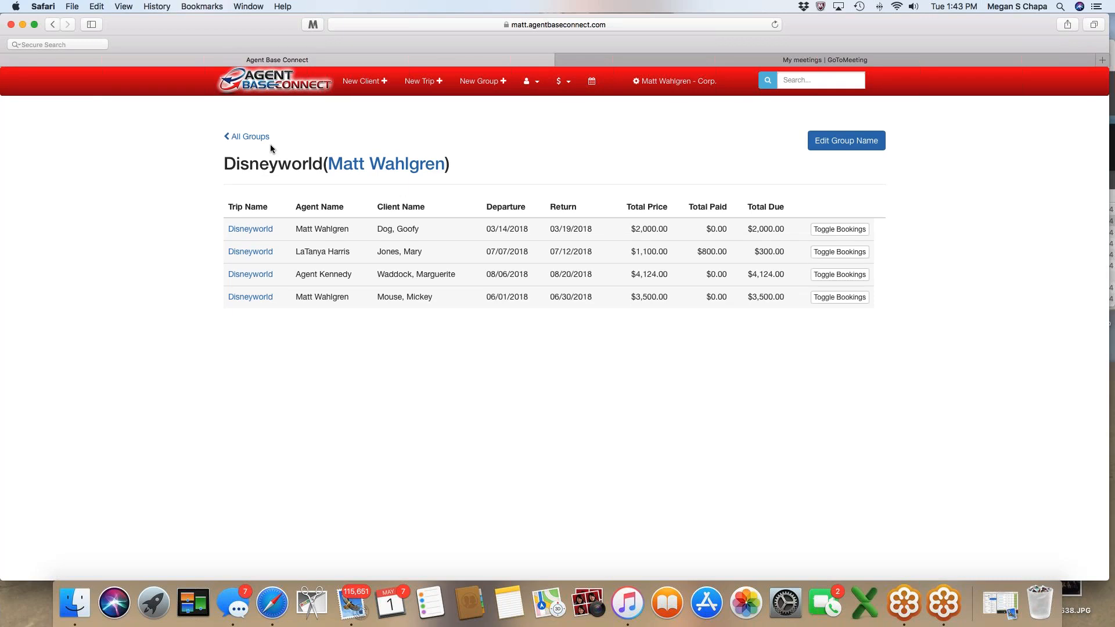
# Open the client list and start a new trip for the first listed client.
pyautogui.click(536, 86)
pyautogui.click(538, 138)
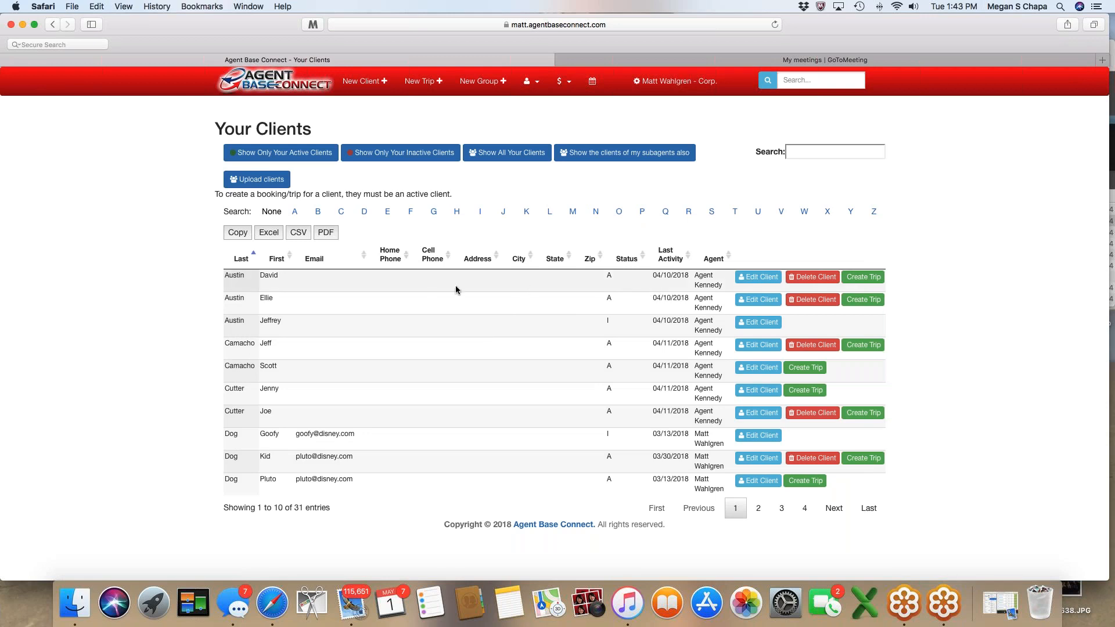
pyautogui.click(857, 278)
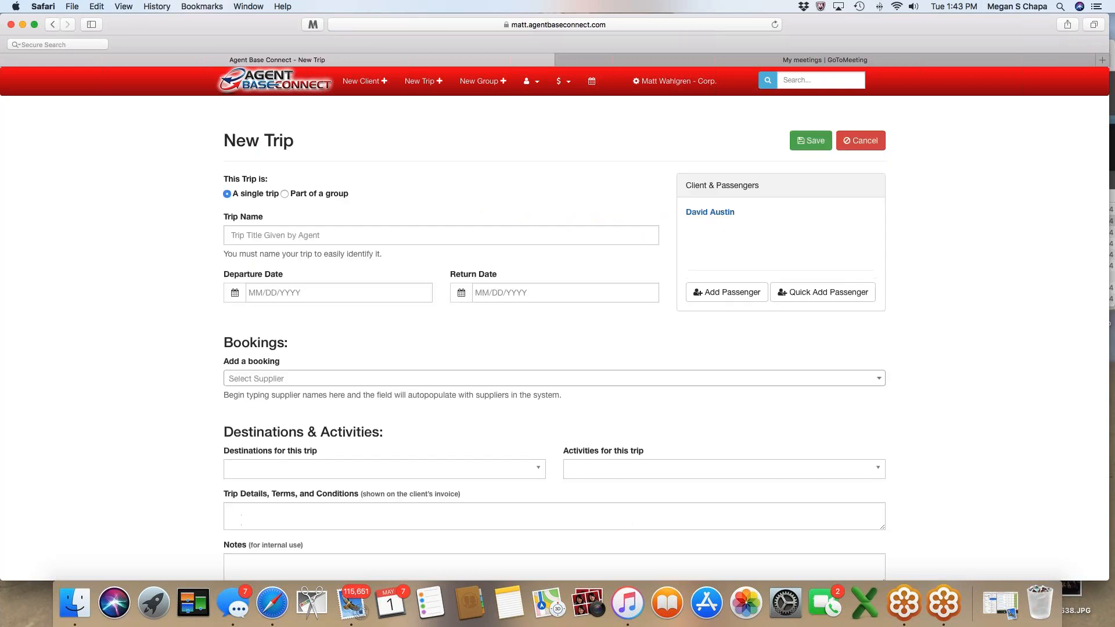
# Make the trip part of a group and choose Cat Herding Convention Cruise as the group name.
pyautogui.click(282, 194)
pyautogui.click(651, 238)
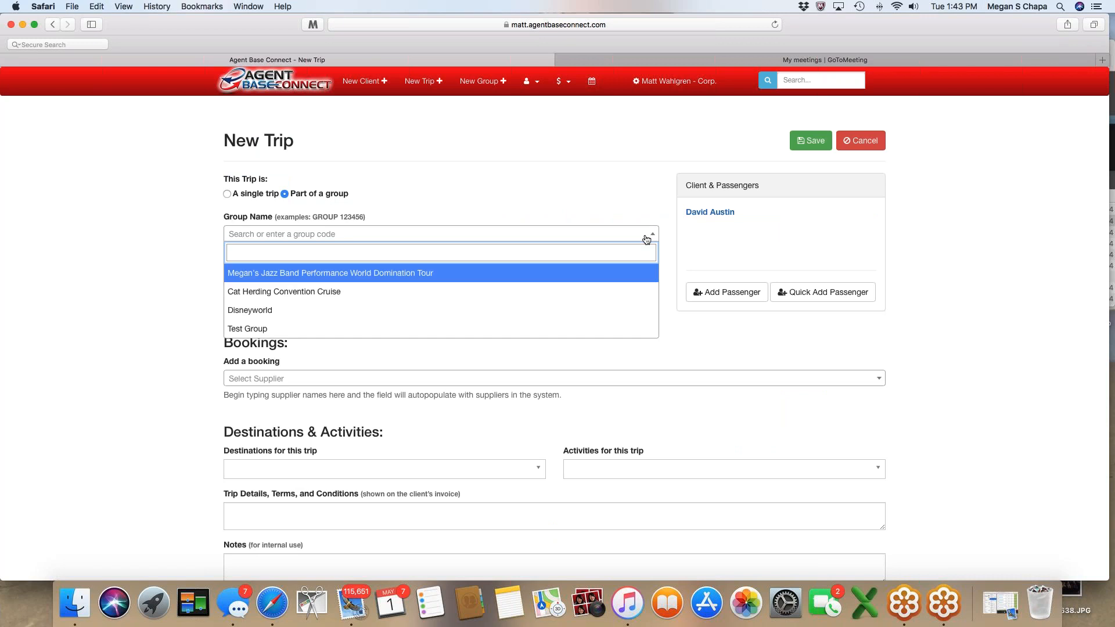
pyautogui.click(329, 294)
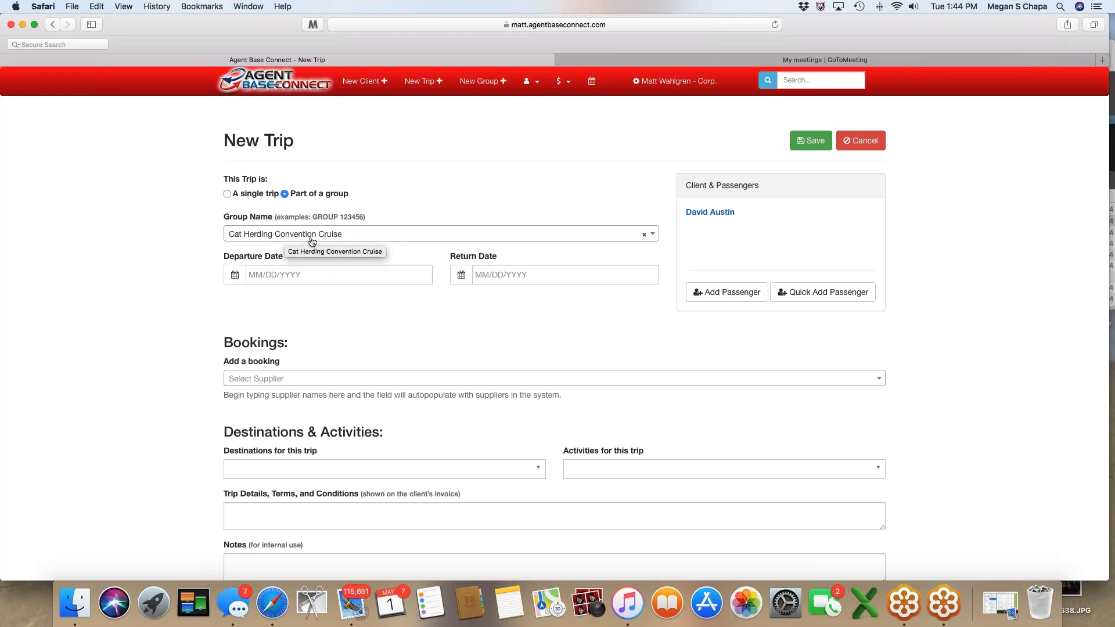
# Set the trip's departure date to 05/23/2018 and return date to 05/31/2018.
pyautogui.scroll(-1, 518, 280)
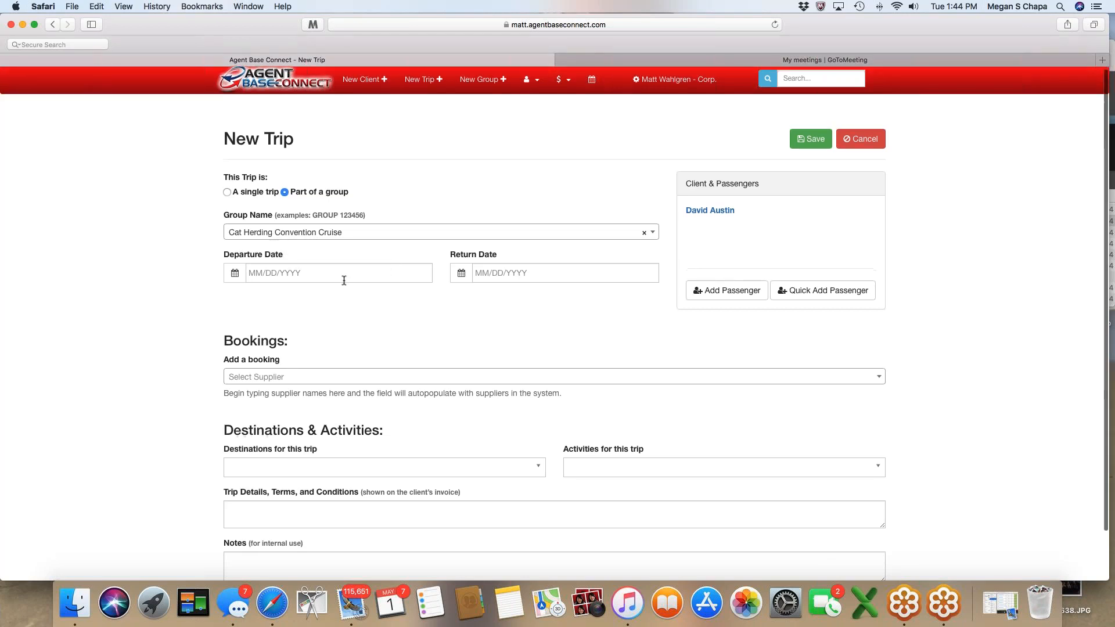
pyautogui.scroll(-1, 344, 280)
pyautogui.scroll(-4, 234, 269)
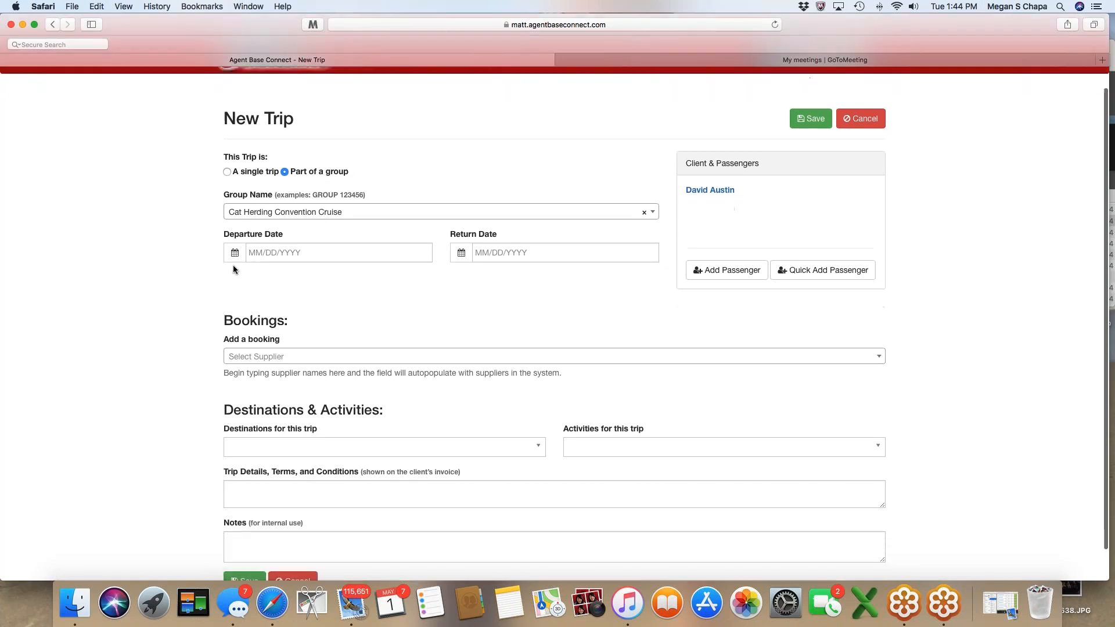
pyautogui.click(284, 219)
pyautogui.click(308, 328)
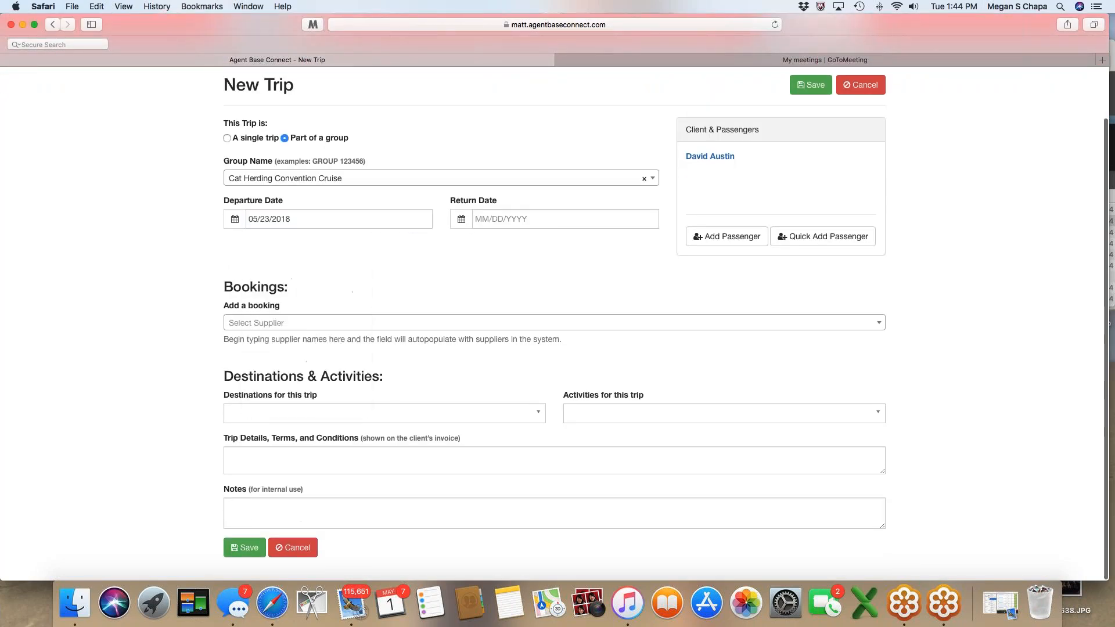
pyautogui.click(467, 219)
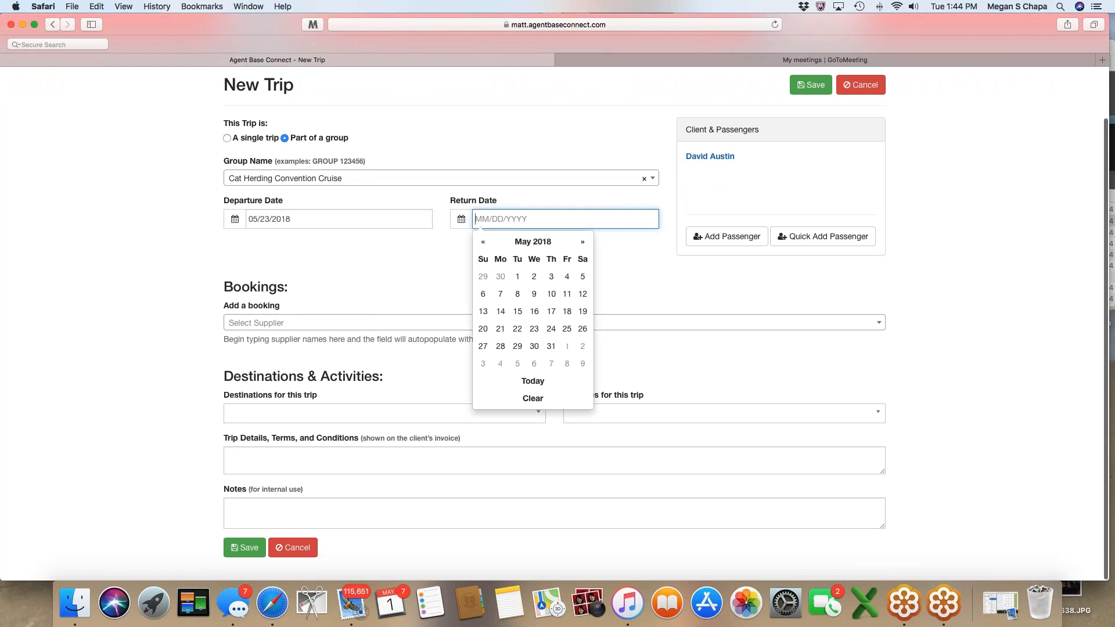
pyautogui.click(551, 347)
# Add a booking to the trip with Princess Cruises as the supplier.
pyautogui.click(282, 323)
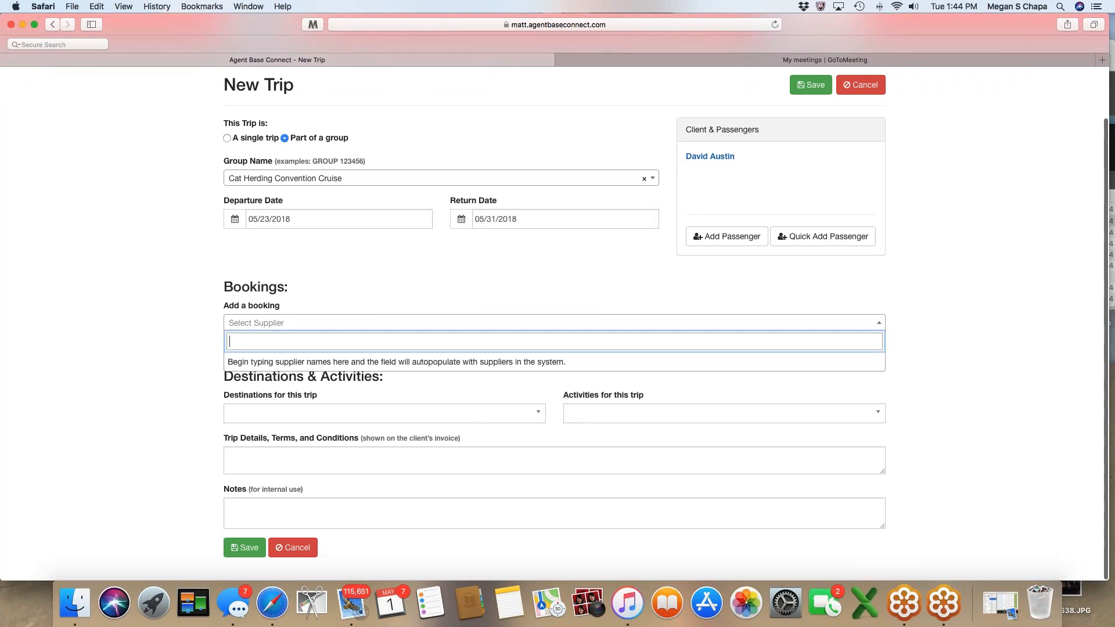
pyautogui.write('prince')
pyautogui.click(268, 383)
pyautogui.scroll(-3, 313, 378)
pyautogui.scroll(-3, 278, 337)
# Enter the supplier's individual booking number for the Princess Cruises booking.
pyautogui.click(278, 332)
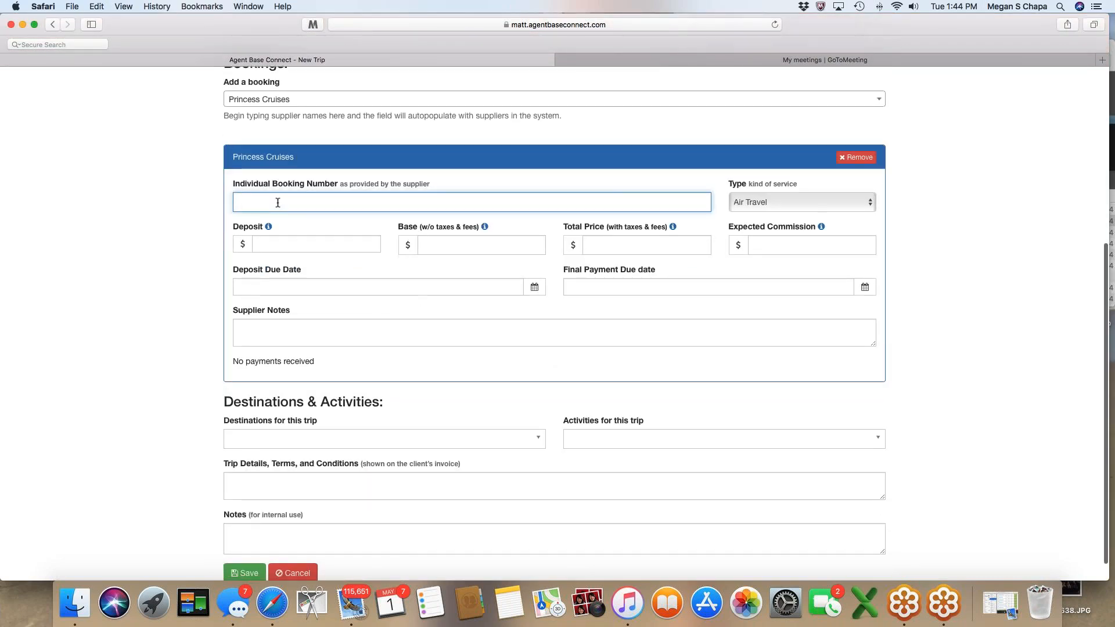
pyautogui.write('aut')
pyautogui.press('BackSpace')
pyautogui.press('BackSpace')
pyautogui.press('BackSpace')
pyautogui.write('Audtin123')
pyautogui.press('Left')
pyautogui.press('Left')
pyautogui.press('Left')
pyautogui.press('Left')
pyautogui.press('Left')
pyautogui.press('Left')
pyautogui.press('BackSpace')
pyautogui.write('s')
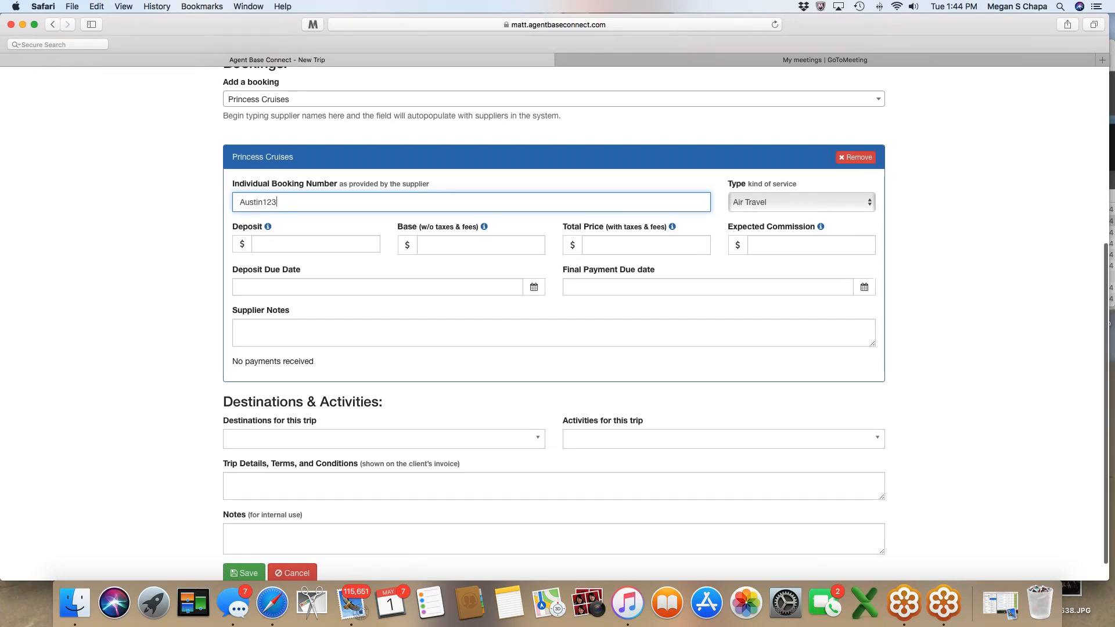
# Set the booking's deposit to $100, base to $2000, total price to $2300 and expected commission to $2000.
pyautogui.press('Tab')
pyautogui.write('100')
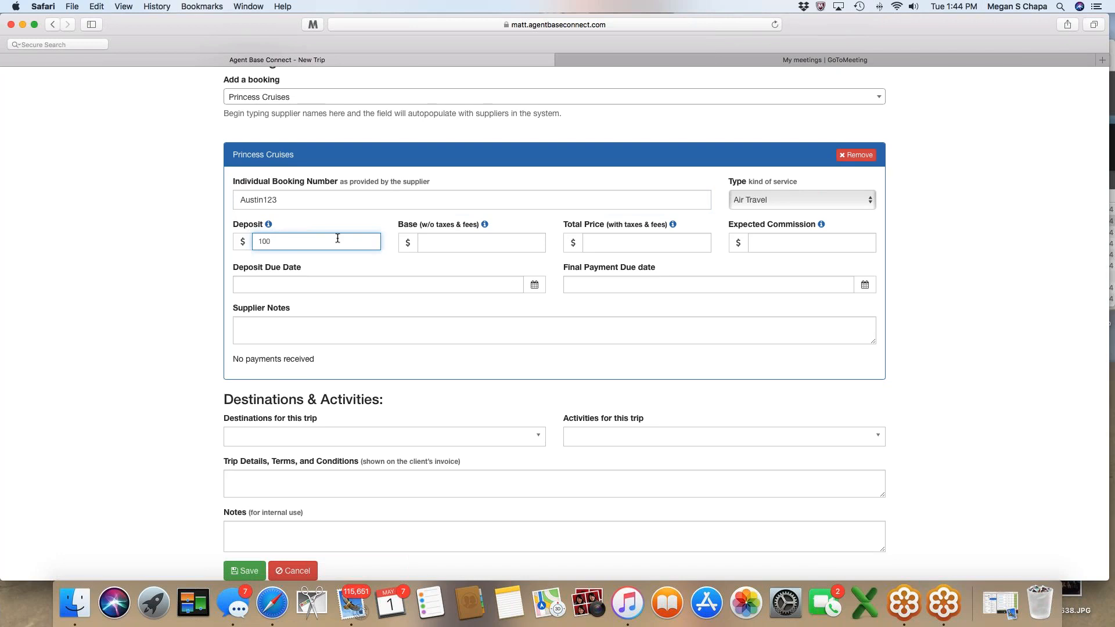
pyautogui.click(438, 242)
pyautogui.write('2000')
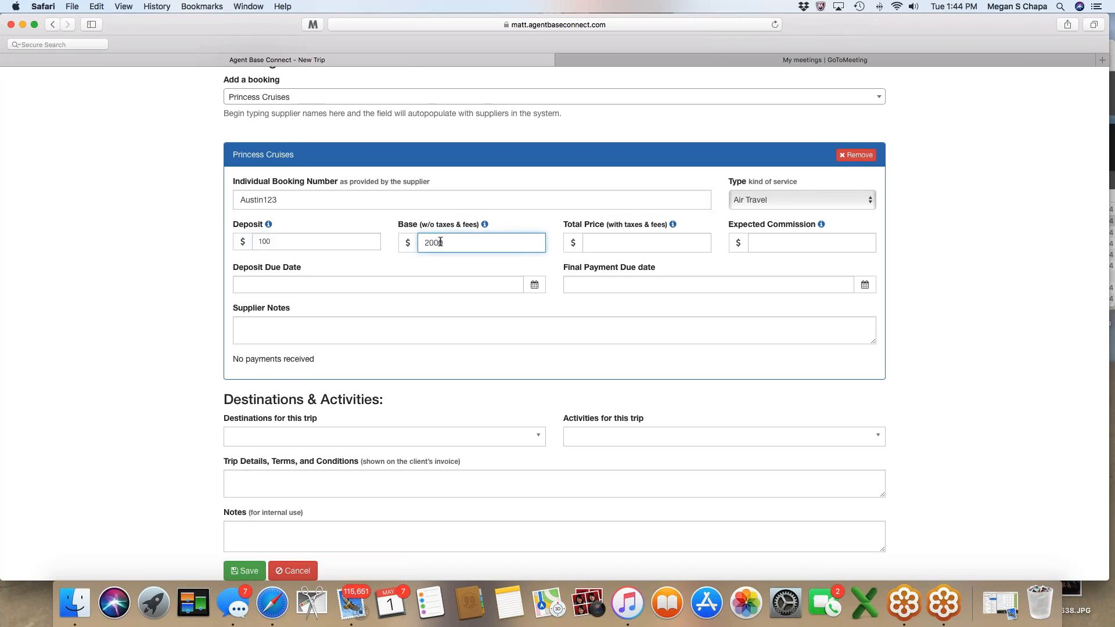
pyautogui.click(584, 241)
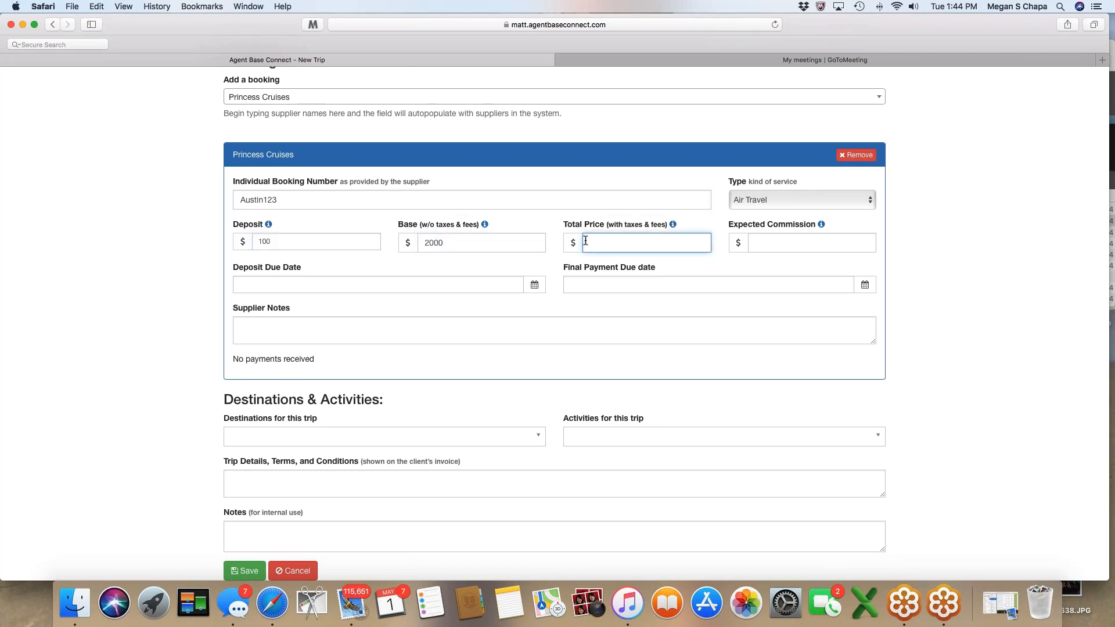
pyautogui.write('2300')
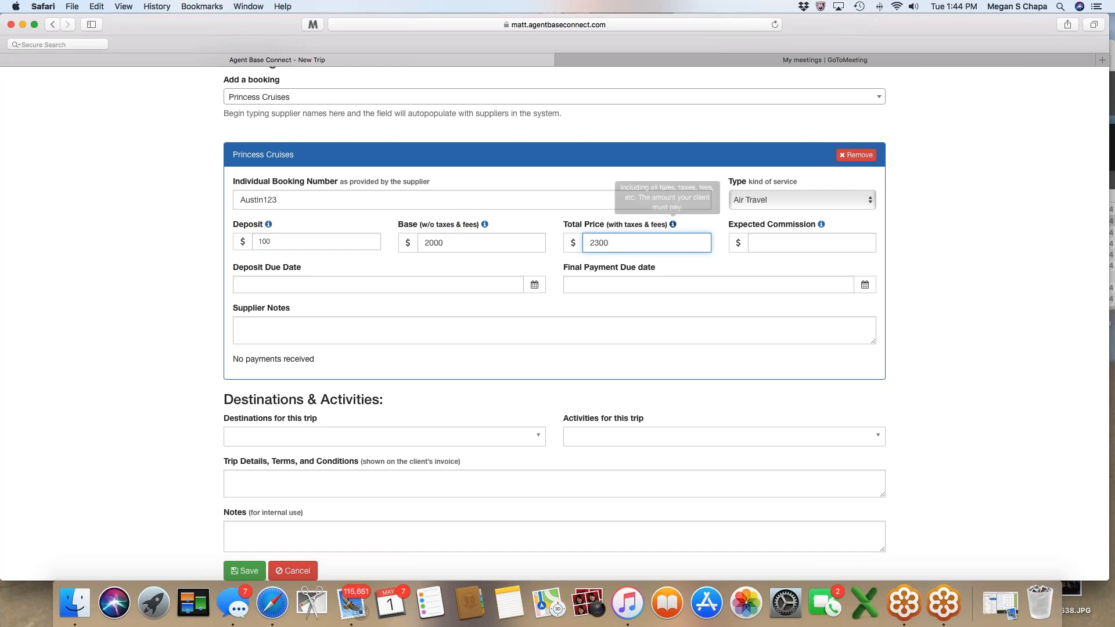
pyautogui.click(767, 240)
pyautogui.write('2000')
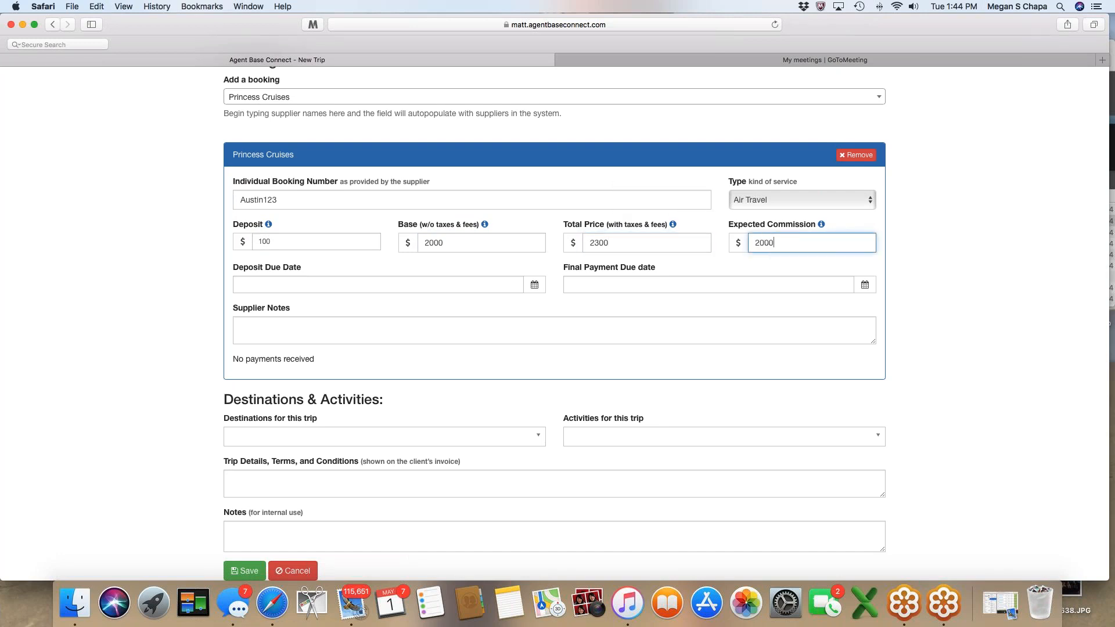
# Set the booking's deposit due date to 05/15/2018 and final payment due date to 05/17/2018.
pyautogui.click(536, 285)
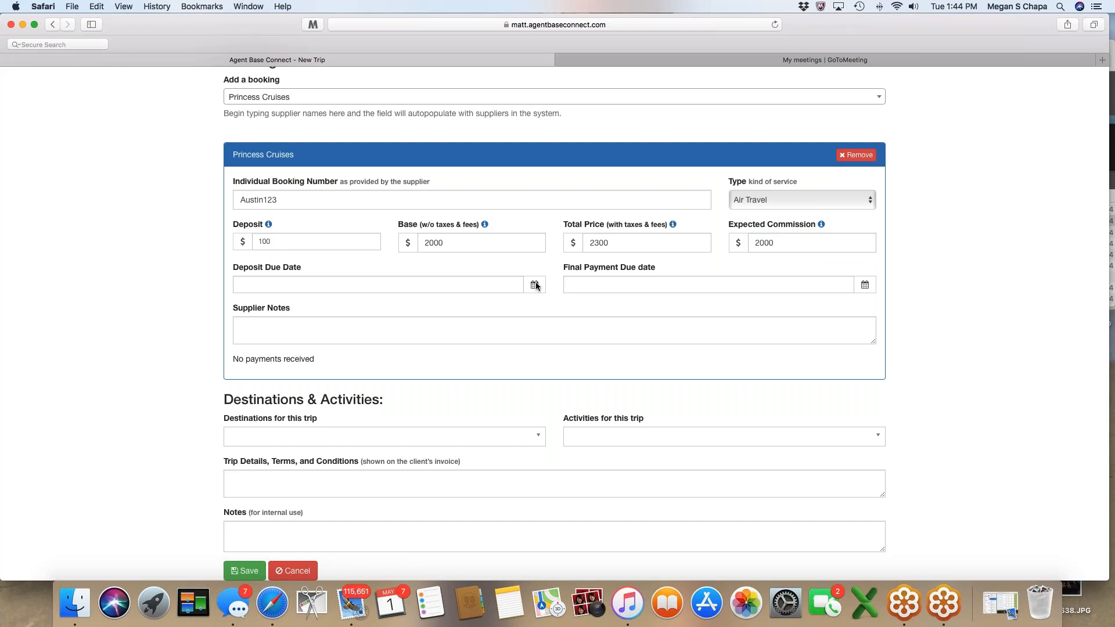
pyautogui.click(536, 285)
pyautogui.click(280, 175)
pyautogui.click(626, 281)
pyautogui.click(643, 176)
# Save the new group trip with its Princess Cruises booking.
pyautogui.scroll(-2, 567, 274)
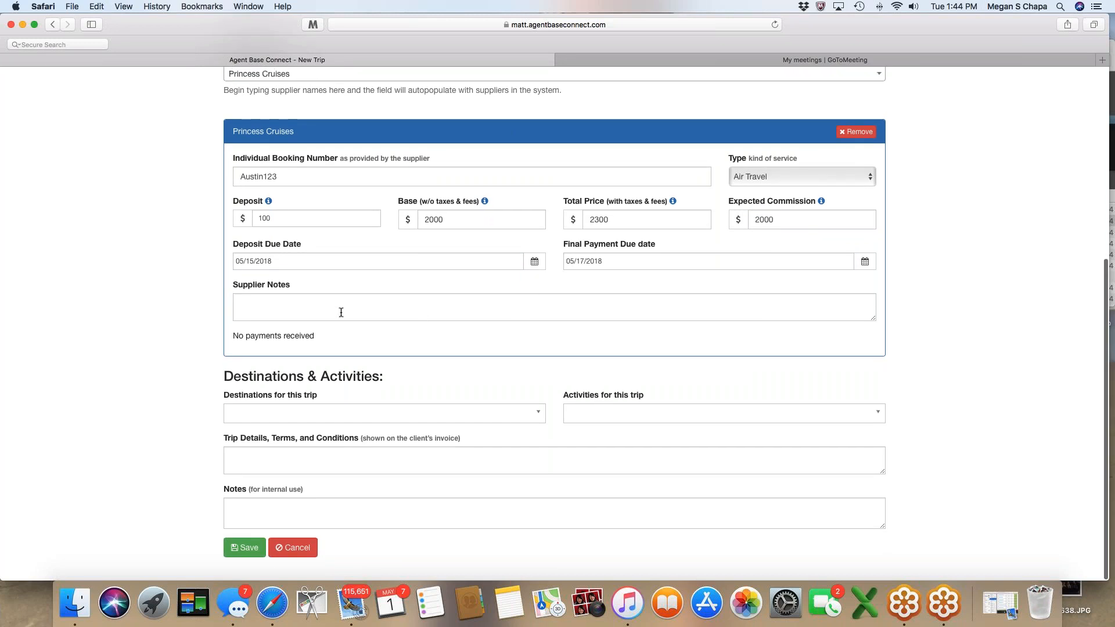
pyautogui.scroll(-1, 334, 310)
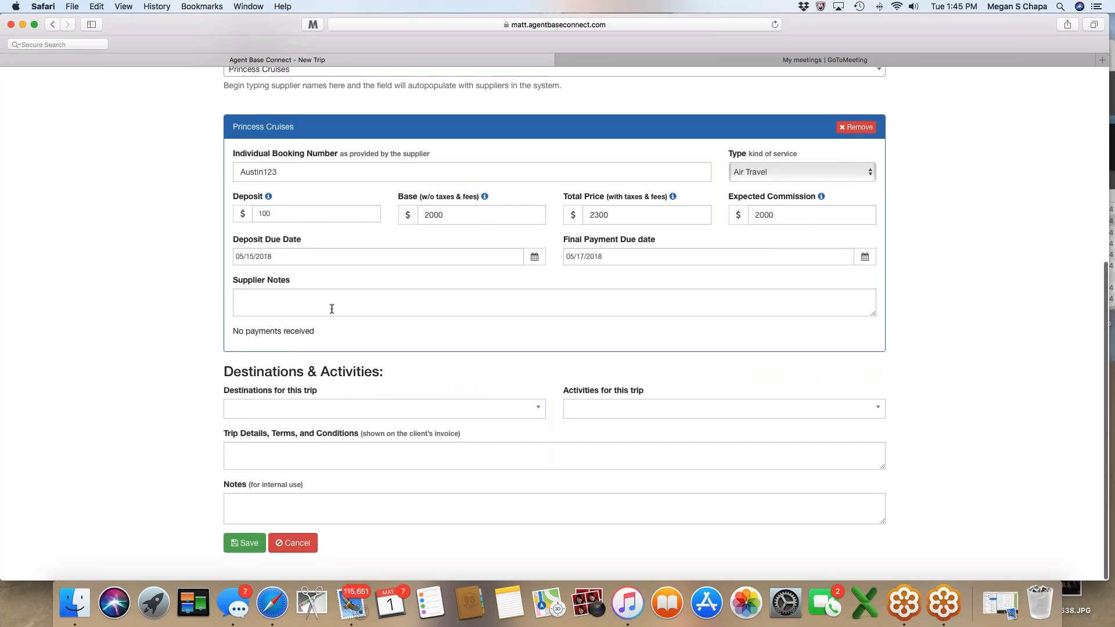
pyautogui.scroll(1, 378, 349)
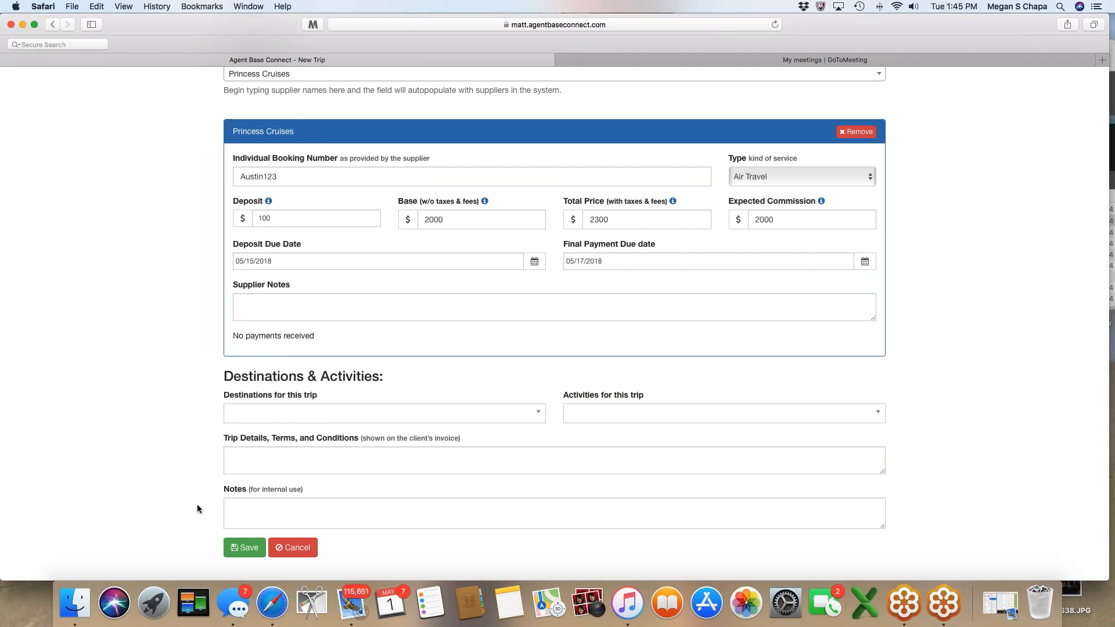
pyautogui.click(247, 549)
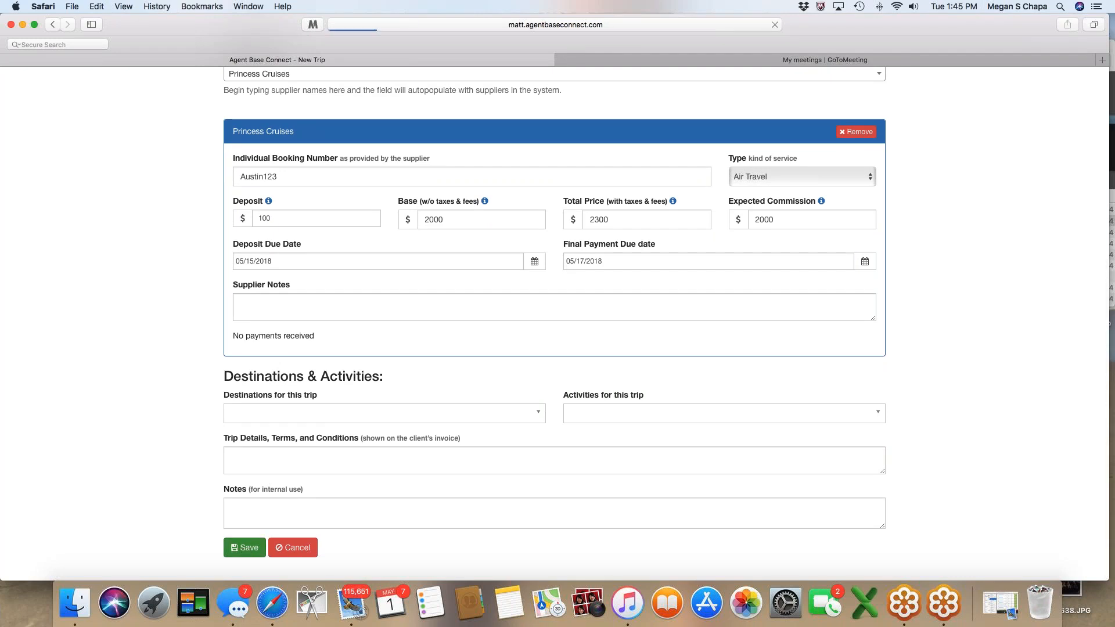
# Start a payment record for the Princess Cruises booking, dated 05/01/2018 and paid by the trip's client.
pyautogui.scroll(5, 154, 504)
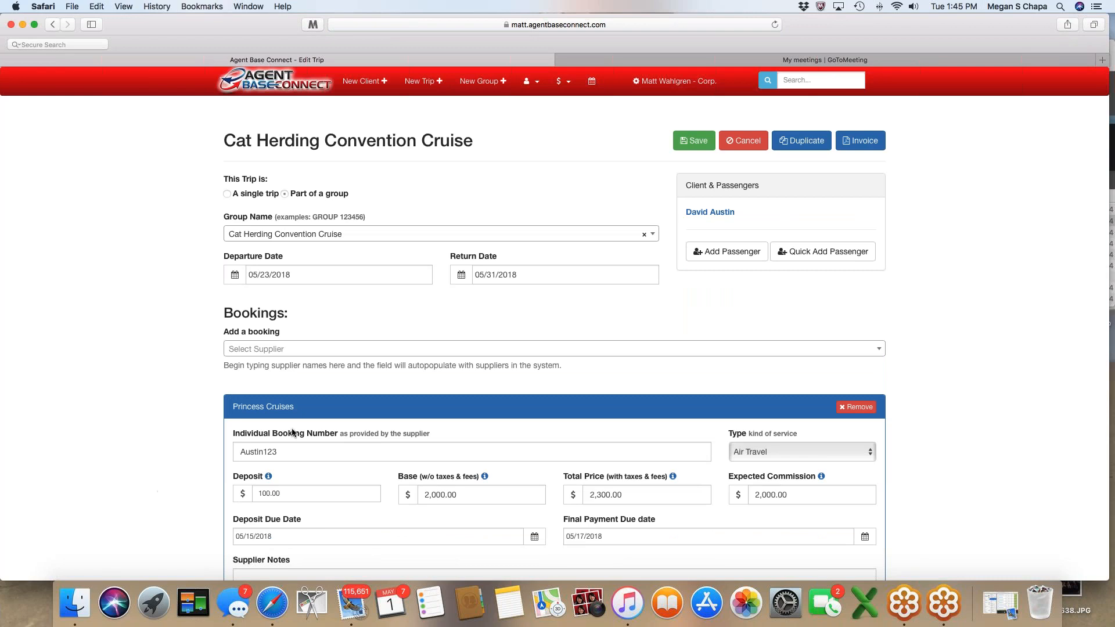
pyautogui.scroll(-5, 611, 175)
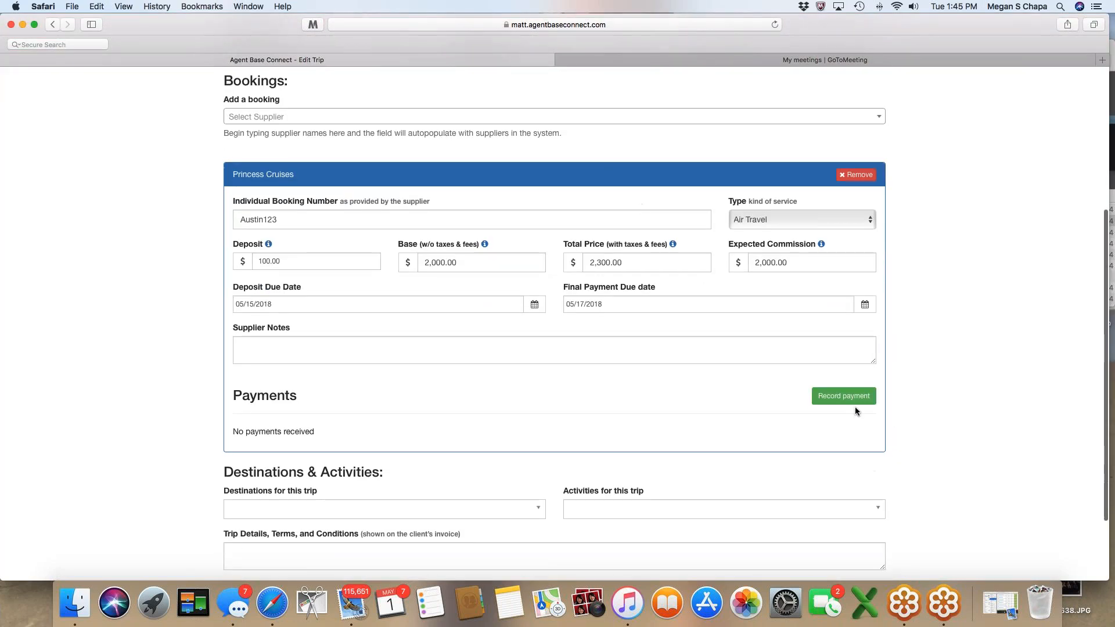
pyautogui.click(844, 400)
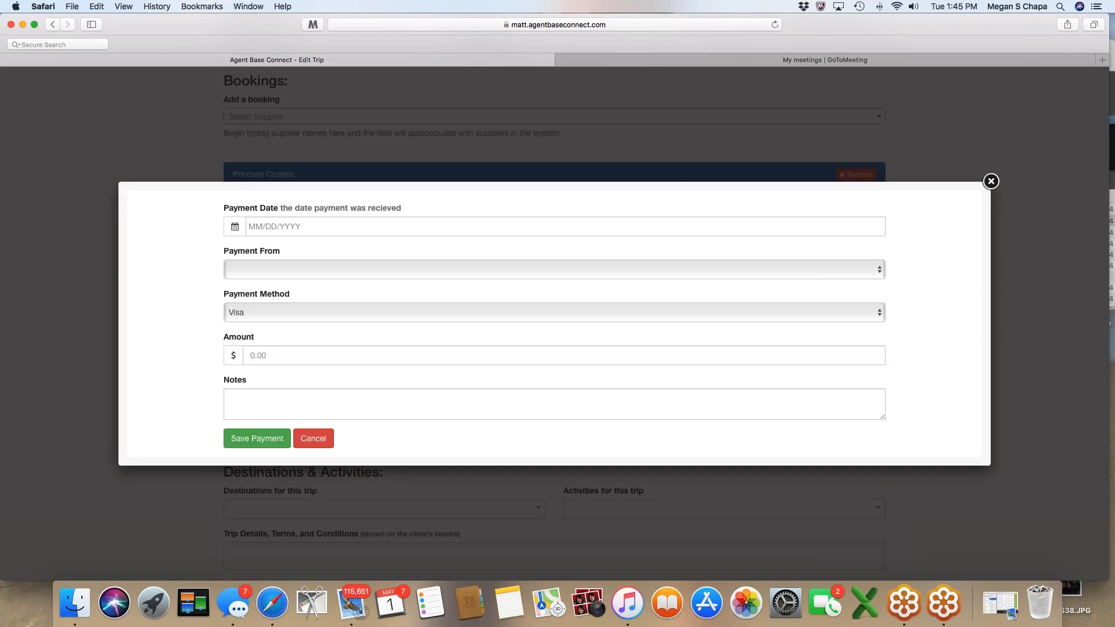
pyautogui.click(280, 227)
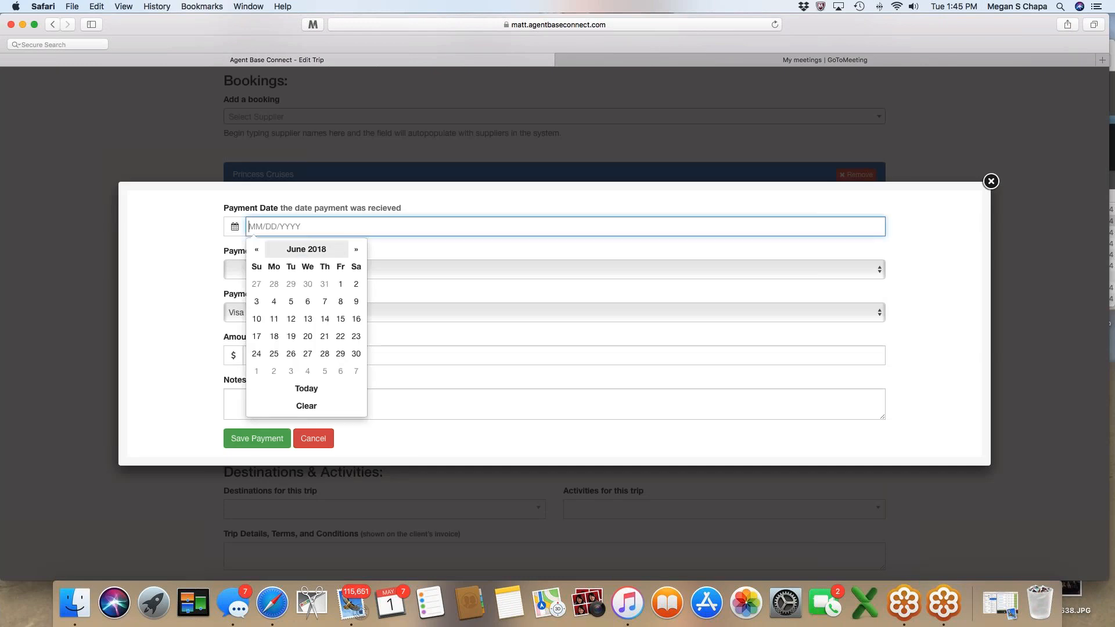
pyautogui.click(256, 249)
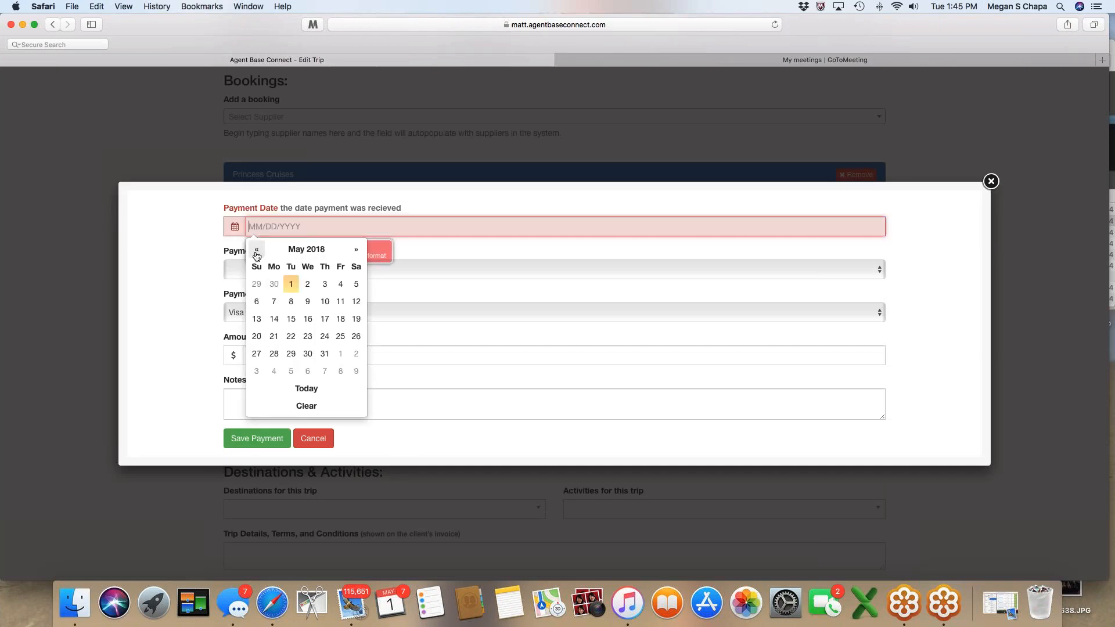
pyautogui.click(290, 284)
pyautogui.click(271, 268)
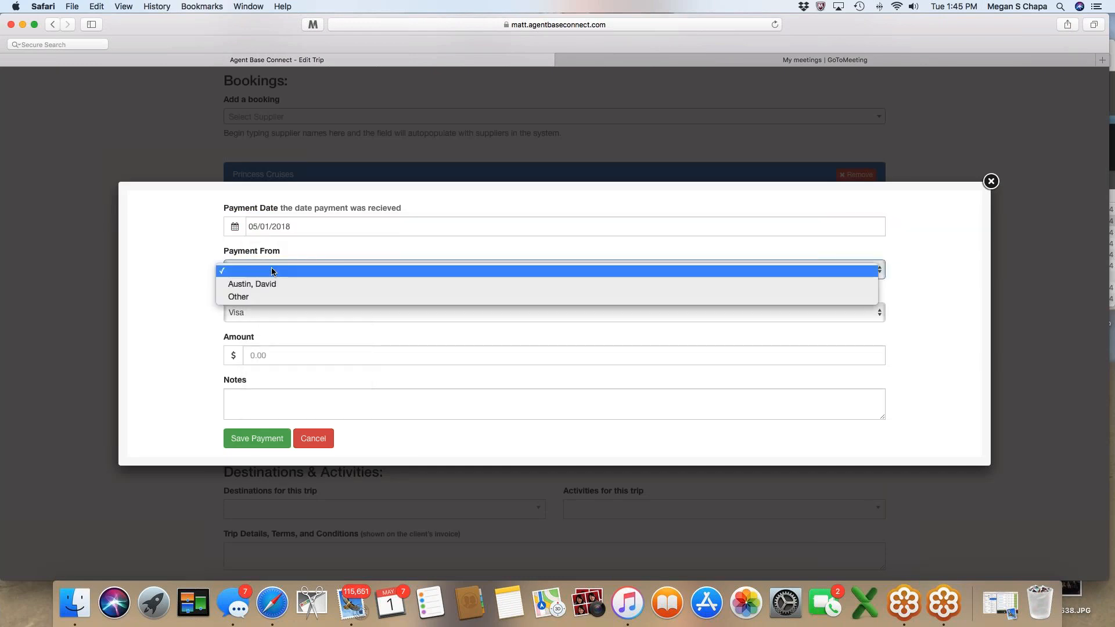
pyautogui.click(259, 285)
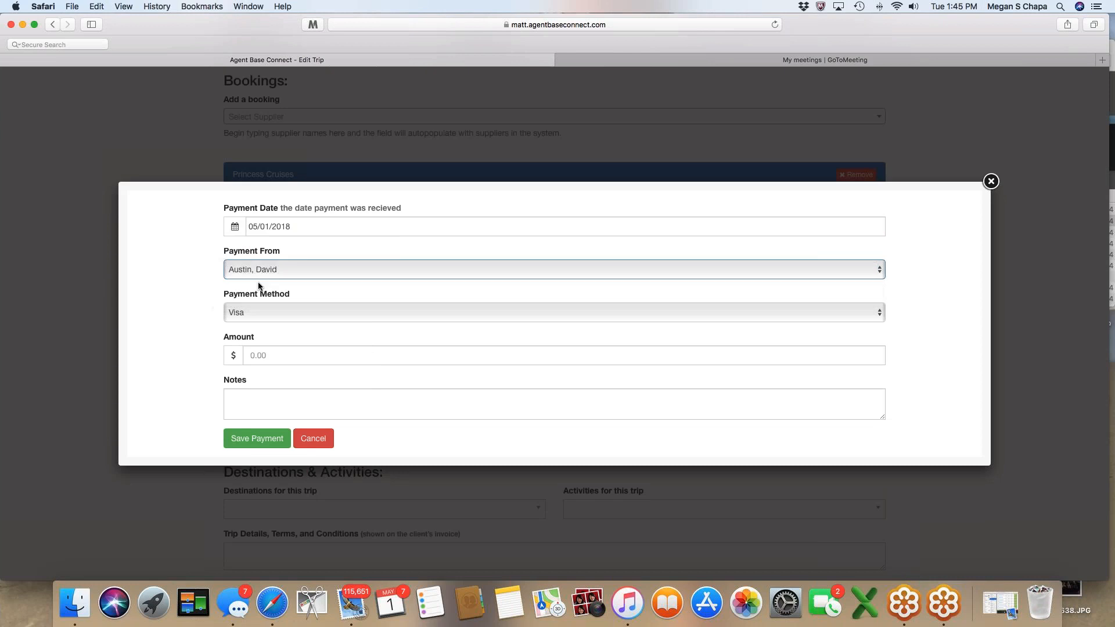
# Set the amount of the booking payment to $400.00.
pyautogui.click(255, 356)
pyautogui.write('0')
pyautogui.write('400')
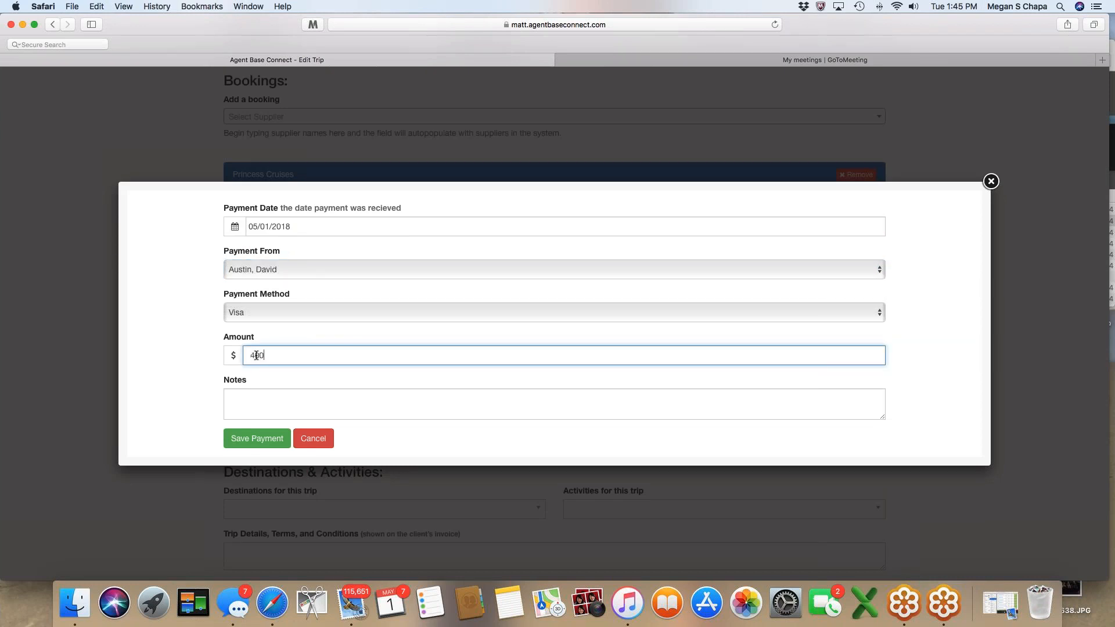
pyautogui.write('.00')
# Add the note "Deposit plus $300.00" to the payment and save it.
pyautogui.press('Tab')
pyautogui.write('Deposit')
pyautogui.press('BackSpace')
pyautogui.press('BackSpace')
pyautogui.press('BackSpace')
pyautogui.press('BackSpace')
pyautogui.write('osit and')
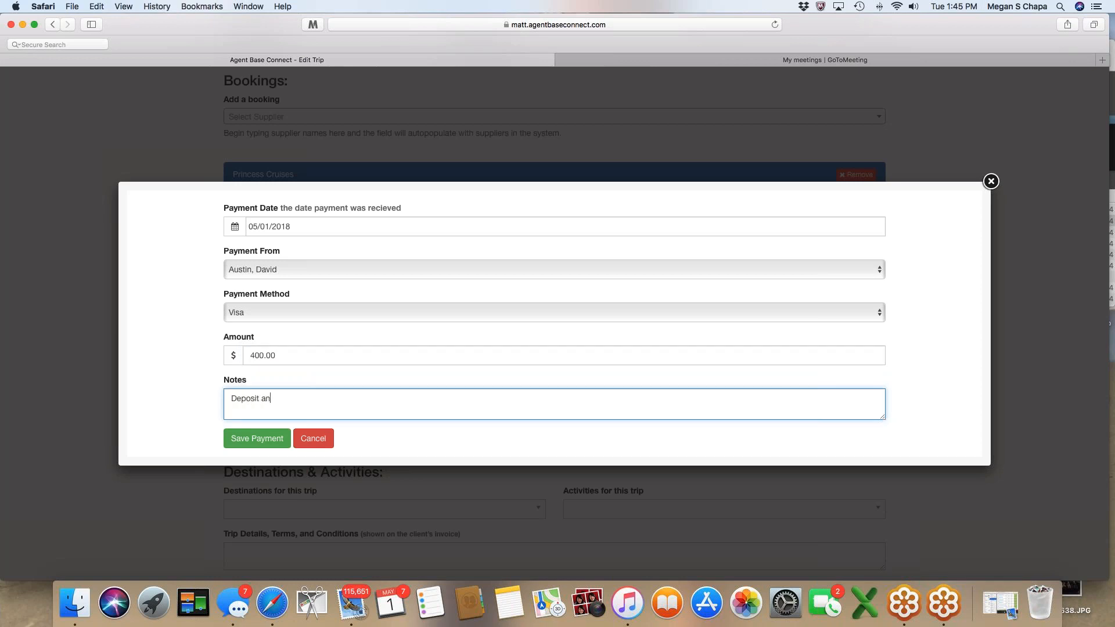
pyautogui.press('BackSpace')
pyautogui.press('BackSpace')
pyautogui.press('BackSpace')
pyautogui.press('BackSpace')
pyautogui.write('plus $300.00')
pyautogui.click(257, 438)
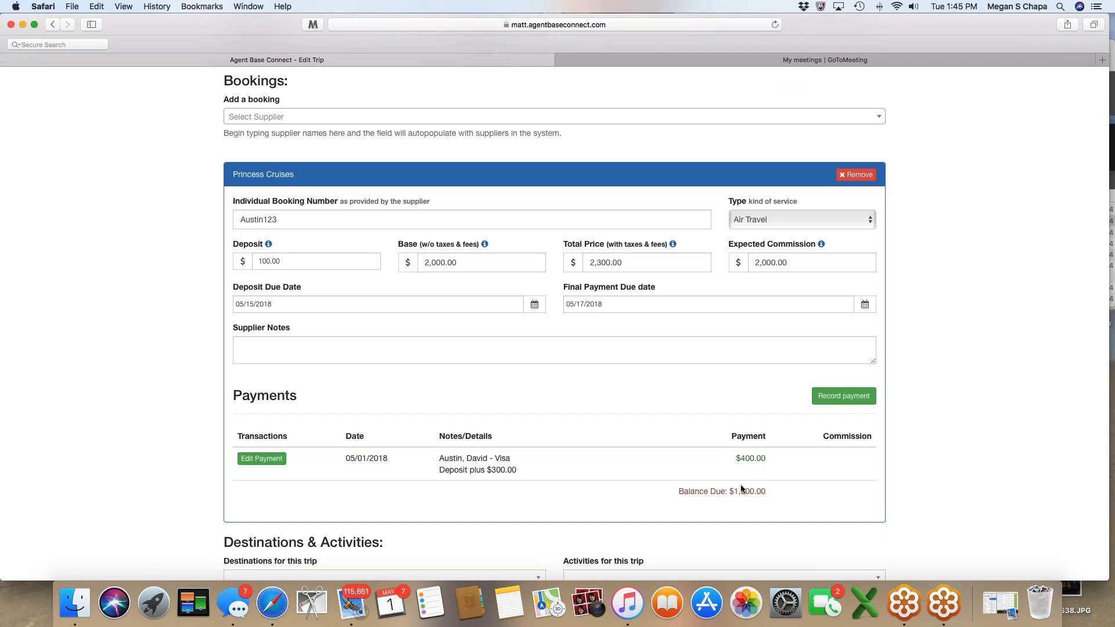
# Open the Cat Herding Convention Cruise group from the group names list and expand the booking details of both trips.
pyautogui.scroll(8, 506, 274)
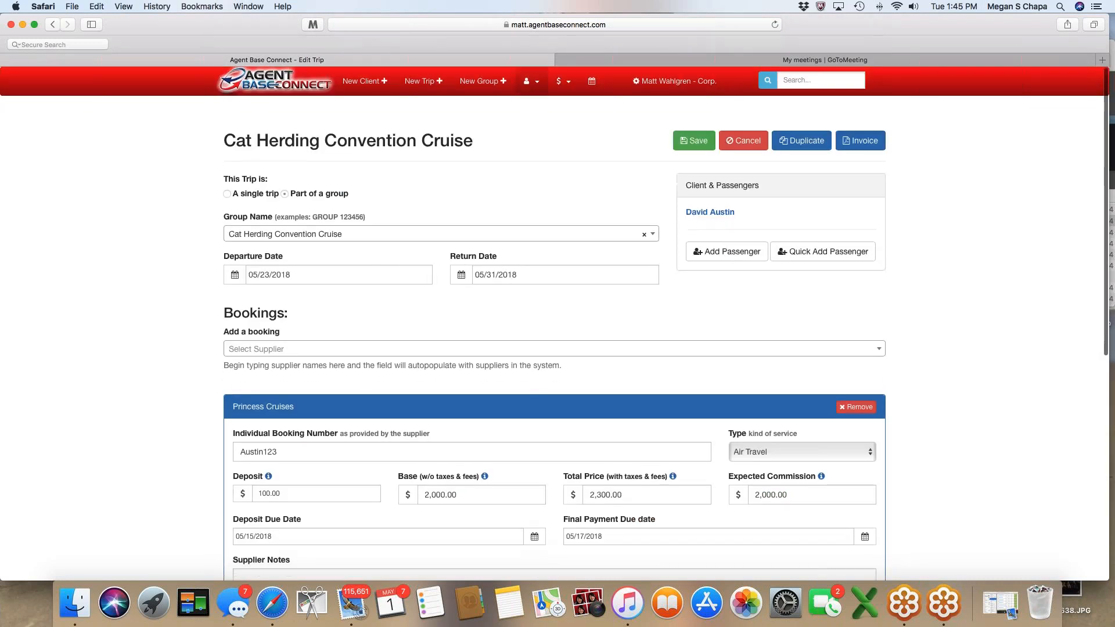
pyautogui.click(533, 82)
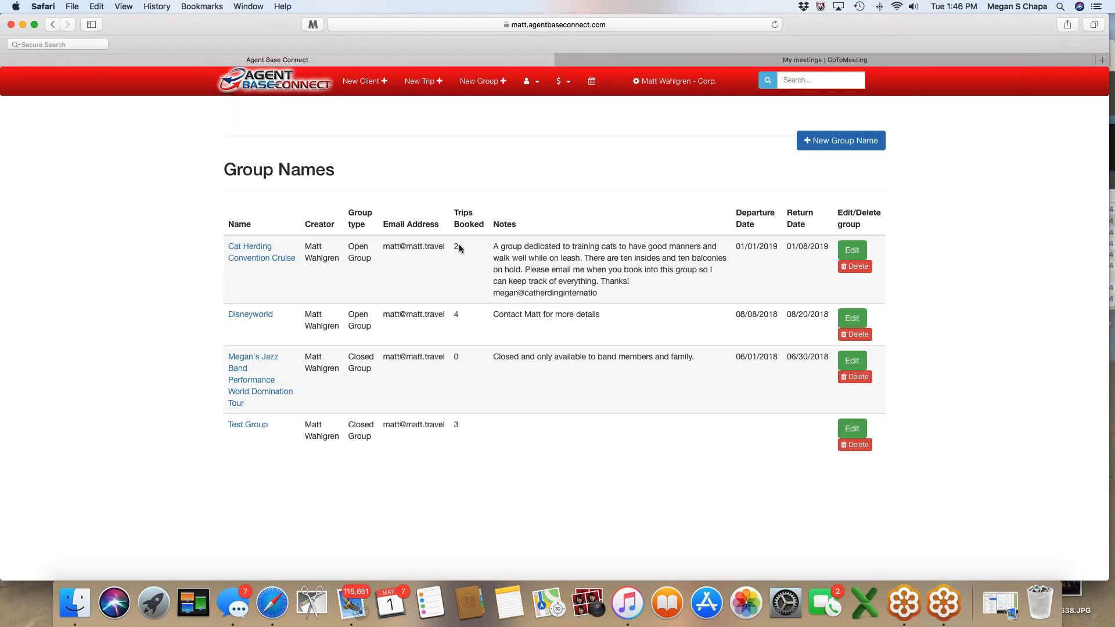
pyautogui.click(283, 261)
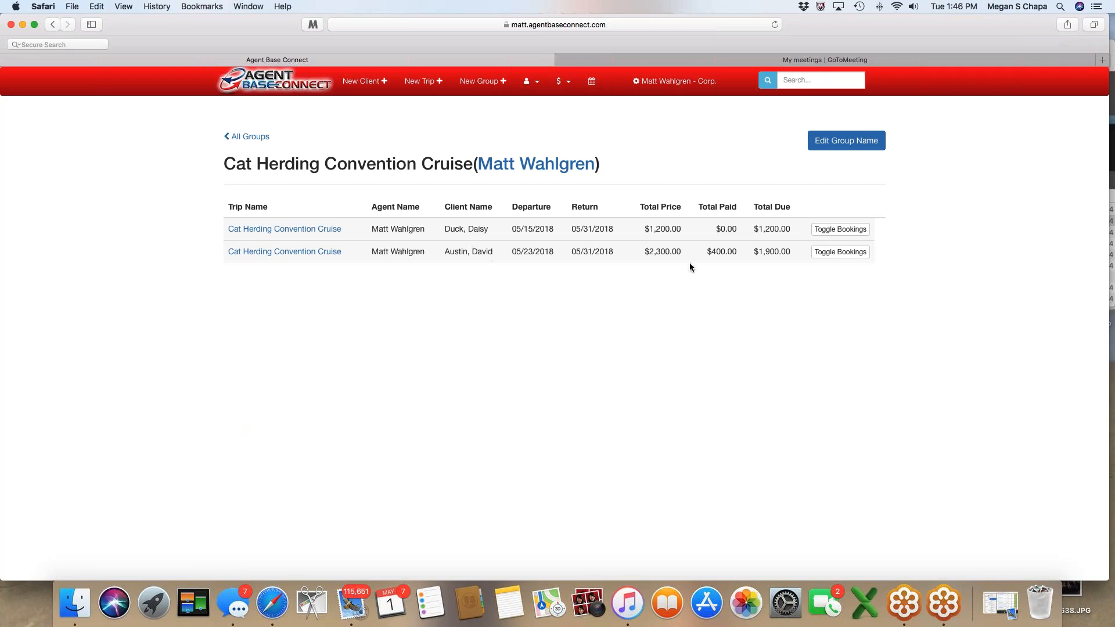
pyautogui.click(840, 228)
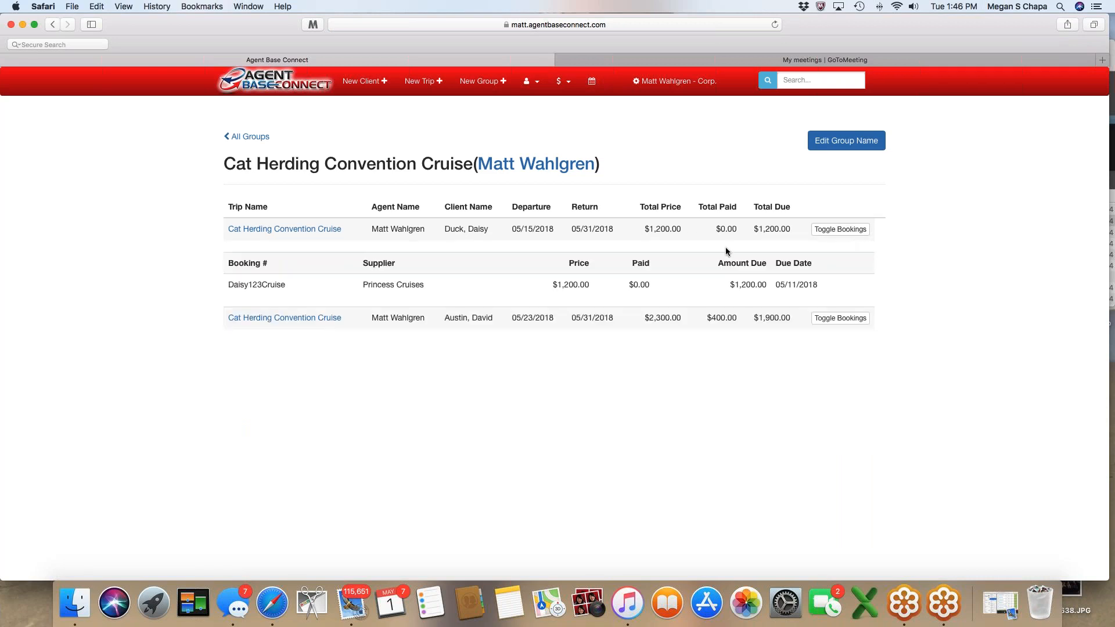
pyautogui.click(834, 319)
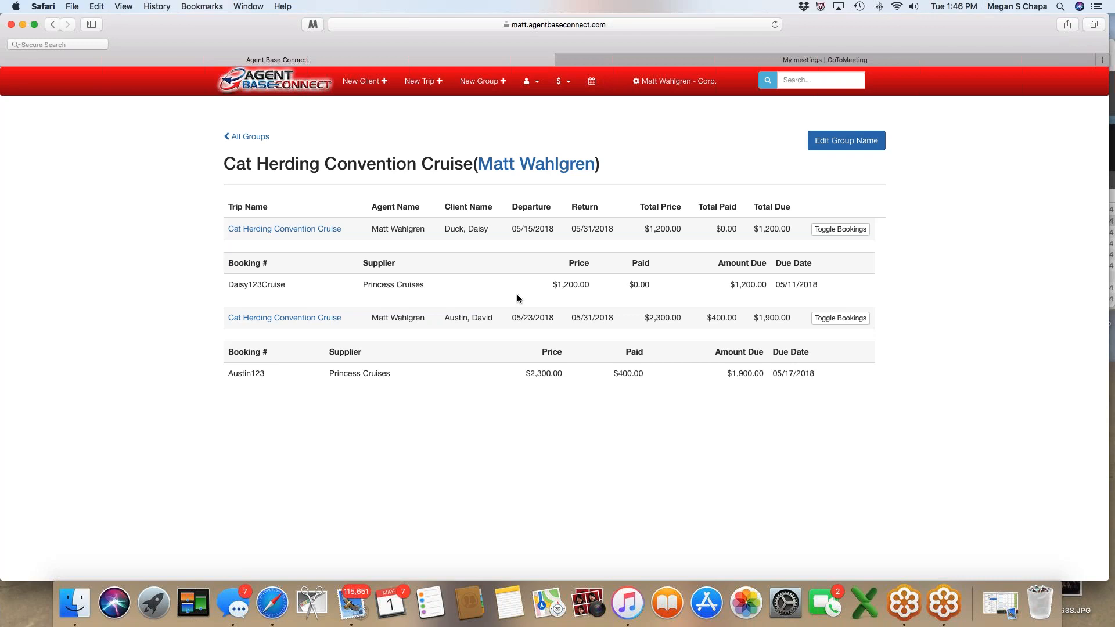
# Review the list of group ID#s/codes and their suppliers, and return to the home page.
pyautogui.click(569, 89)
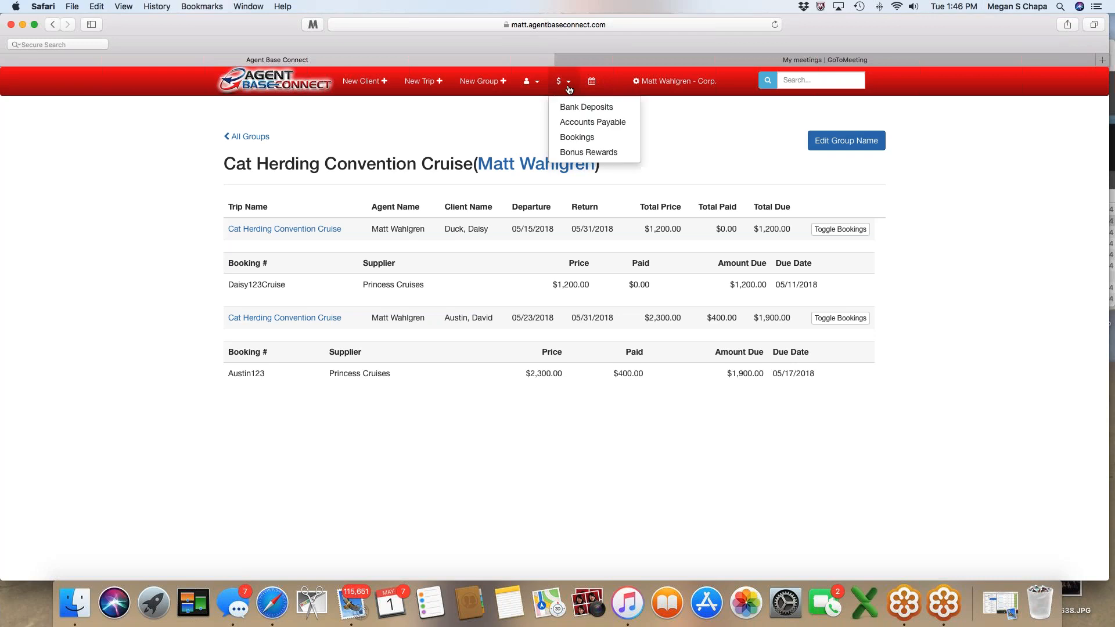
pyautogui.click(540, 86)
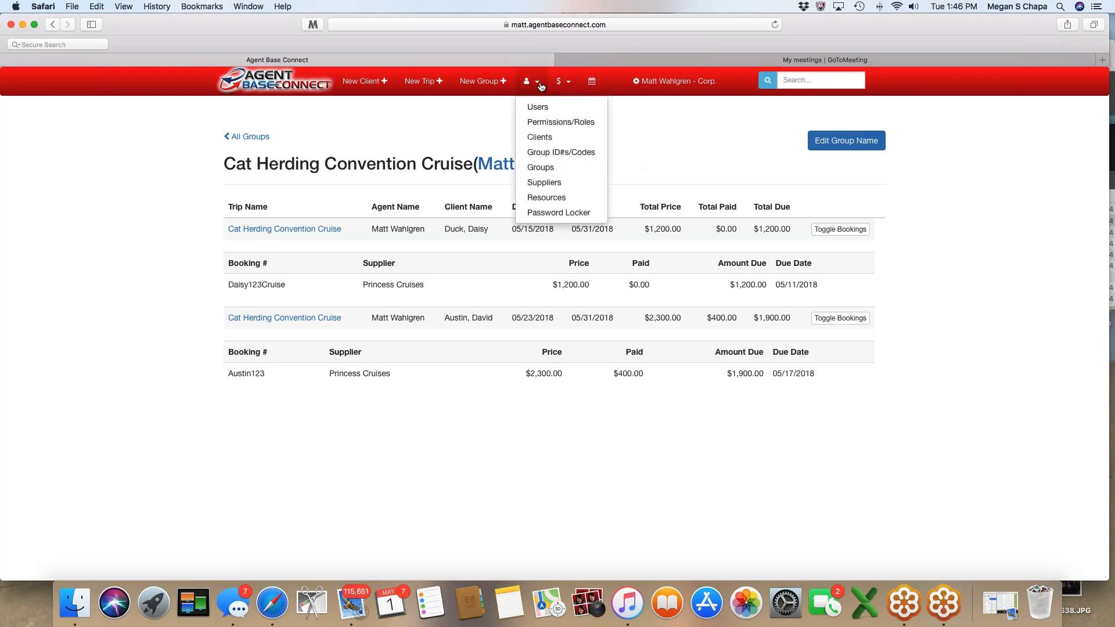
pyautogui.click(558, 157)
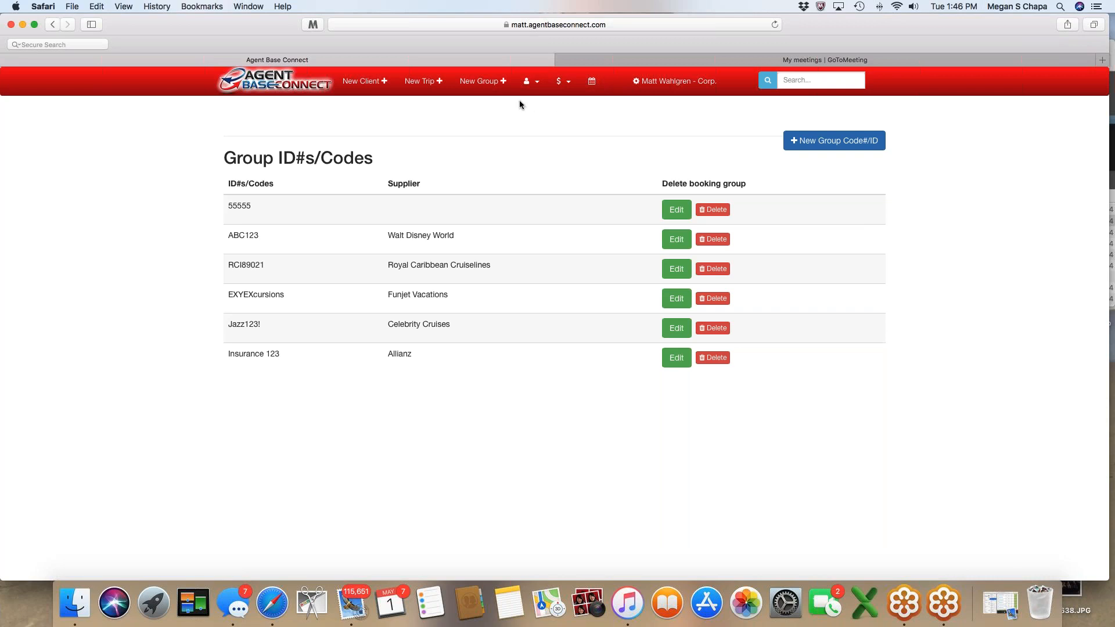
pyautogui.moveTo(254, 208); pyautogui.dragTo(218, 206)
pyautogui.click(385, 144)
pyautogui.click(306, 86)
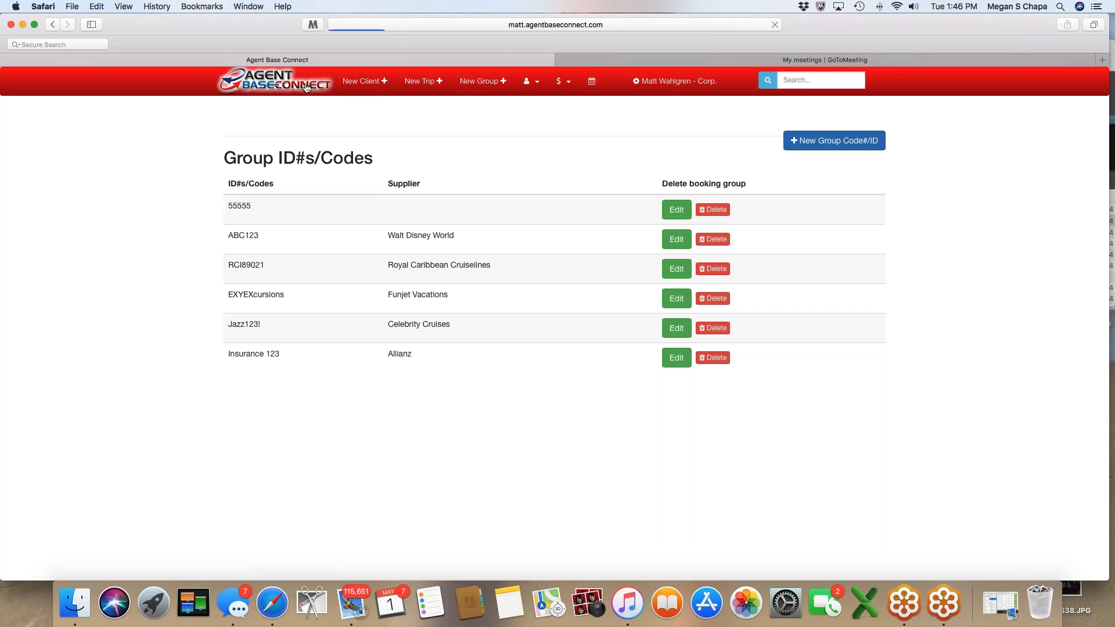